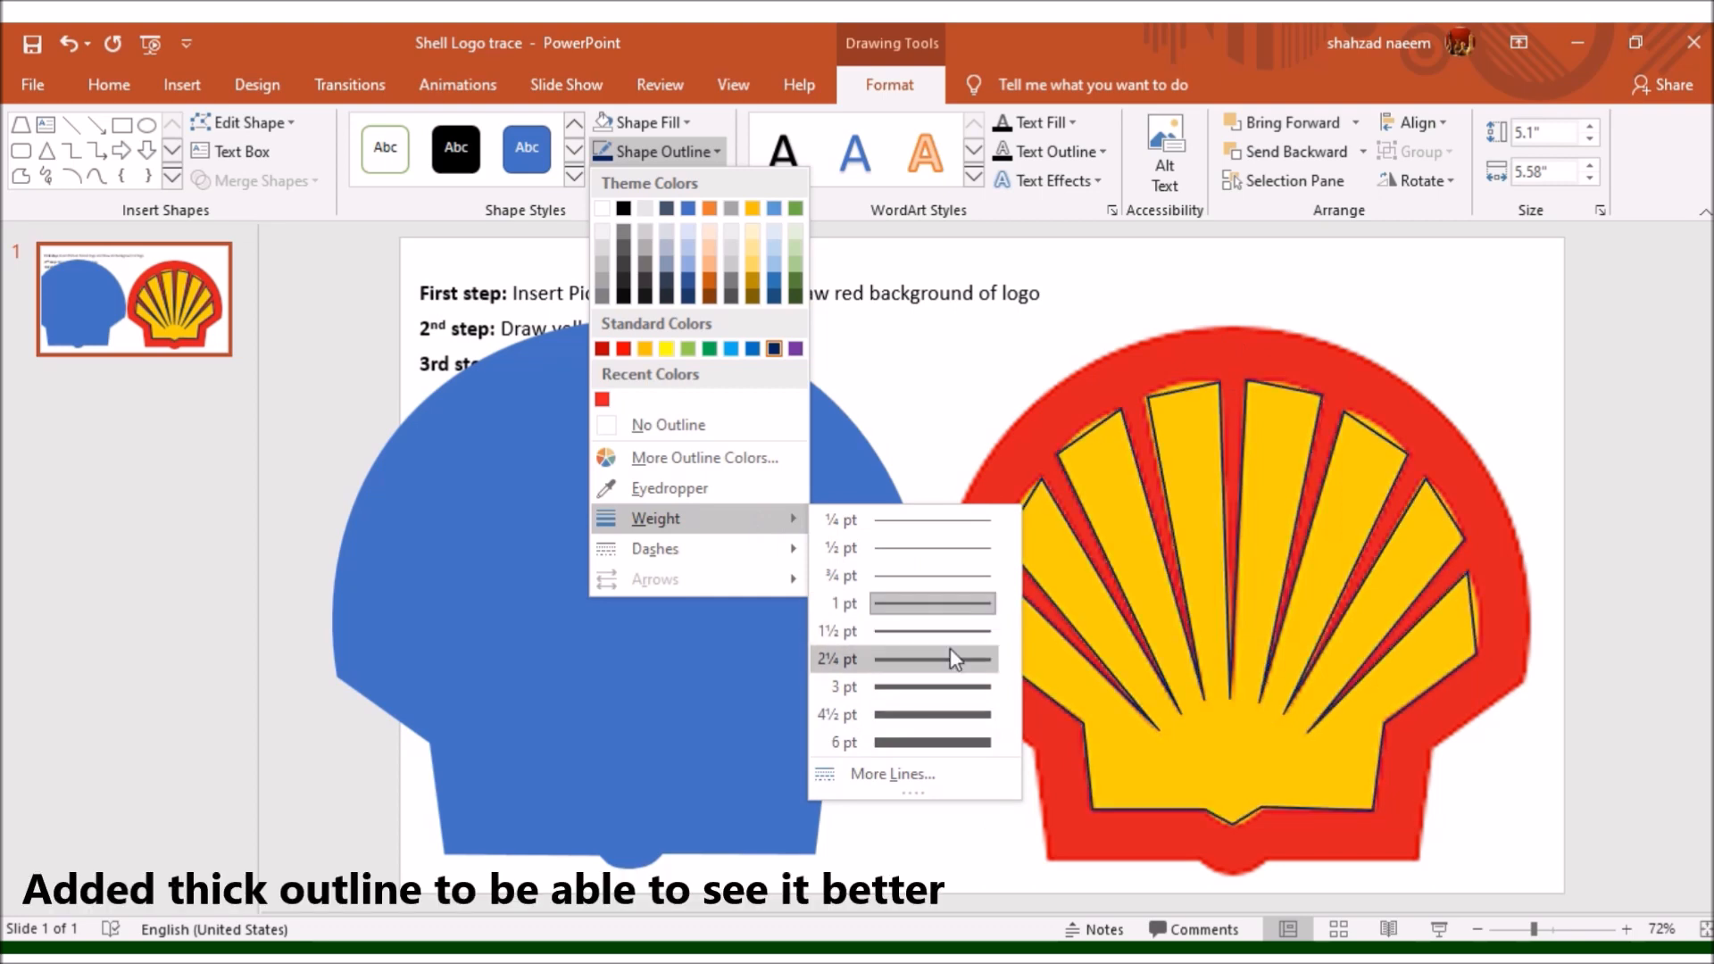
- Set the outline weight of the traced yellow shell shape to 2¼ pt
click(949, 648)
ctrl+scroll(1232, 831, up, 10)
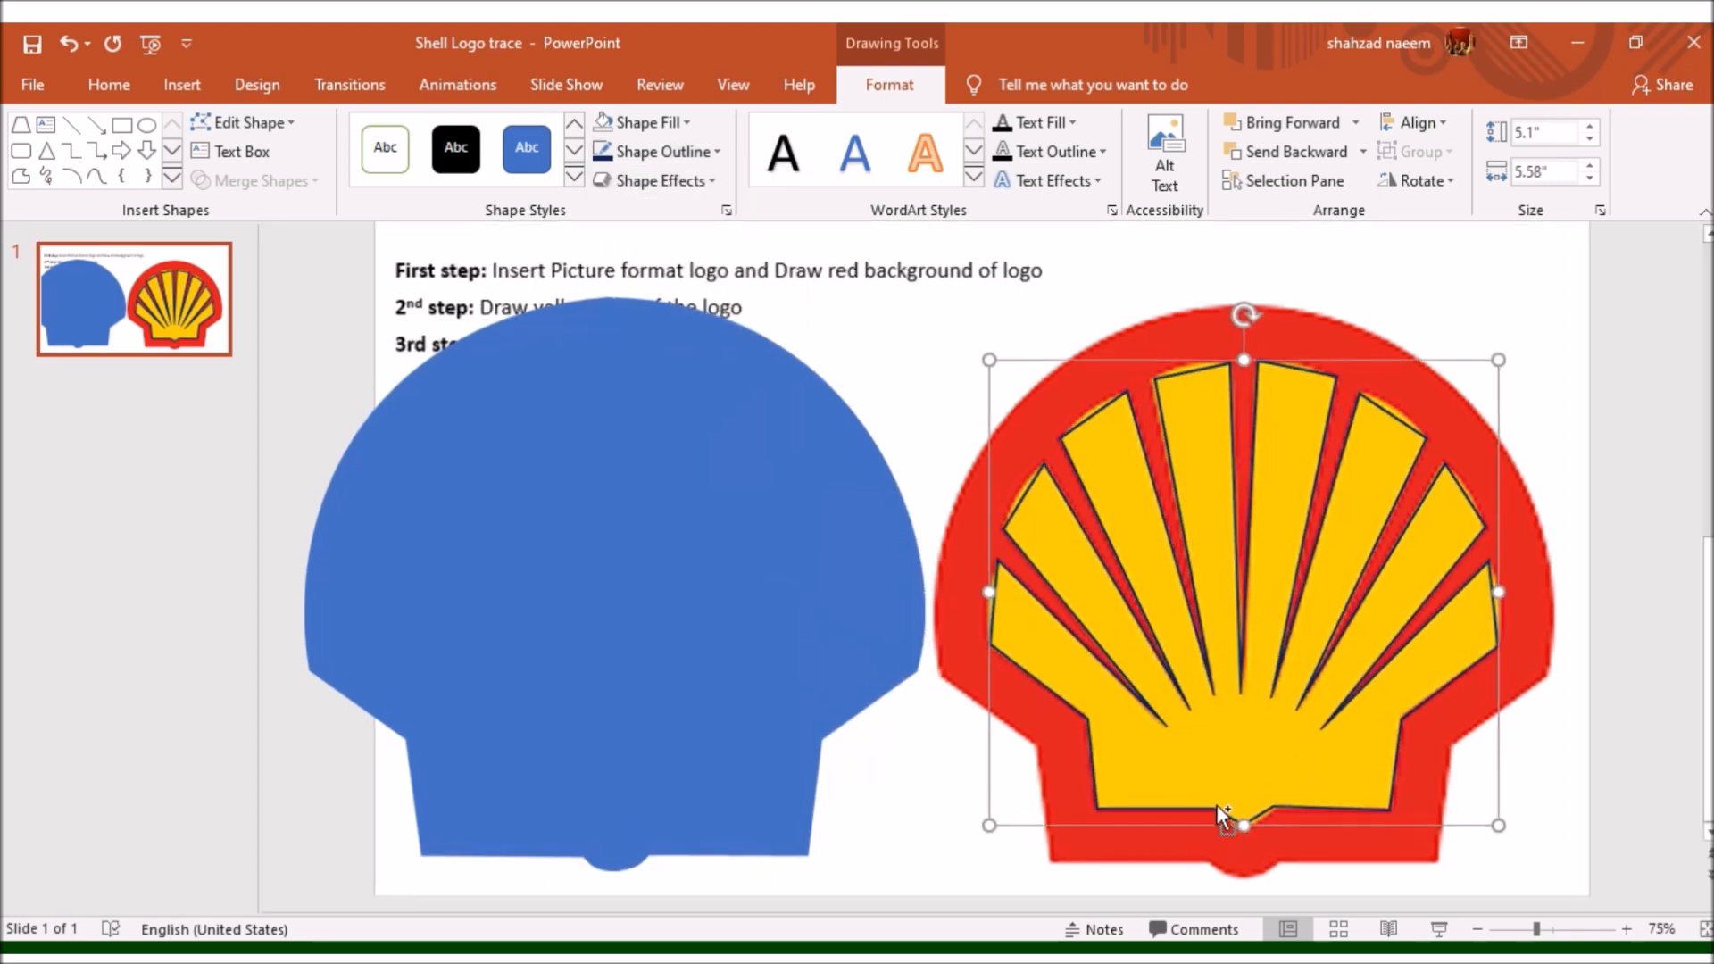
scroll(919, 639, down, 5)
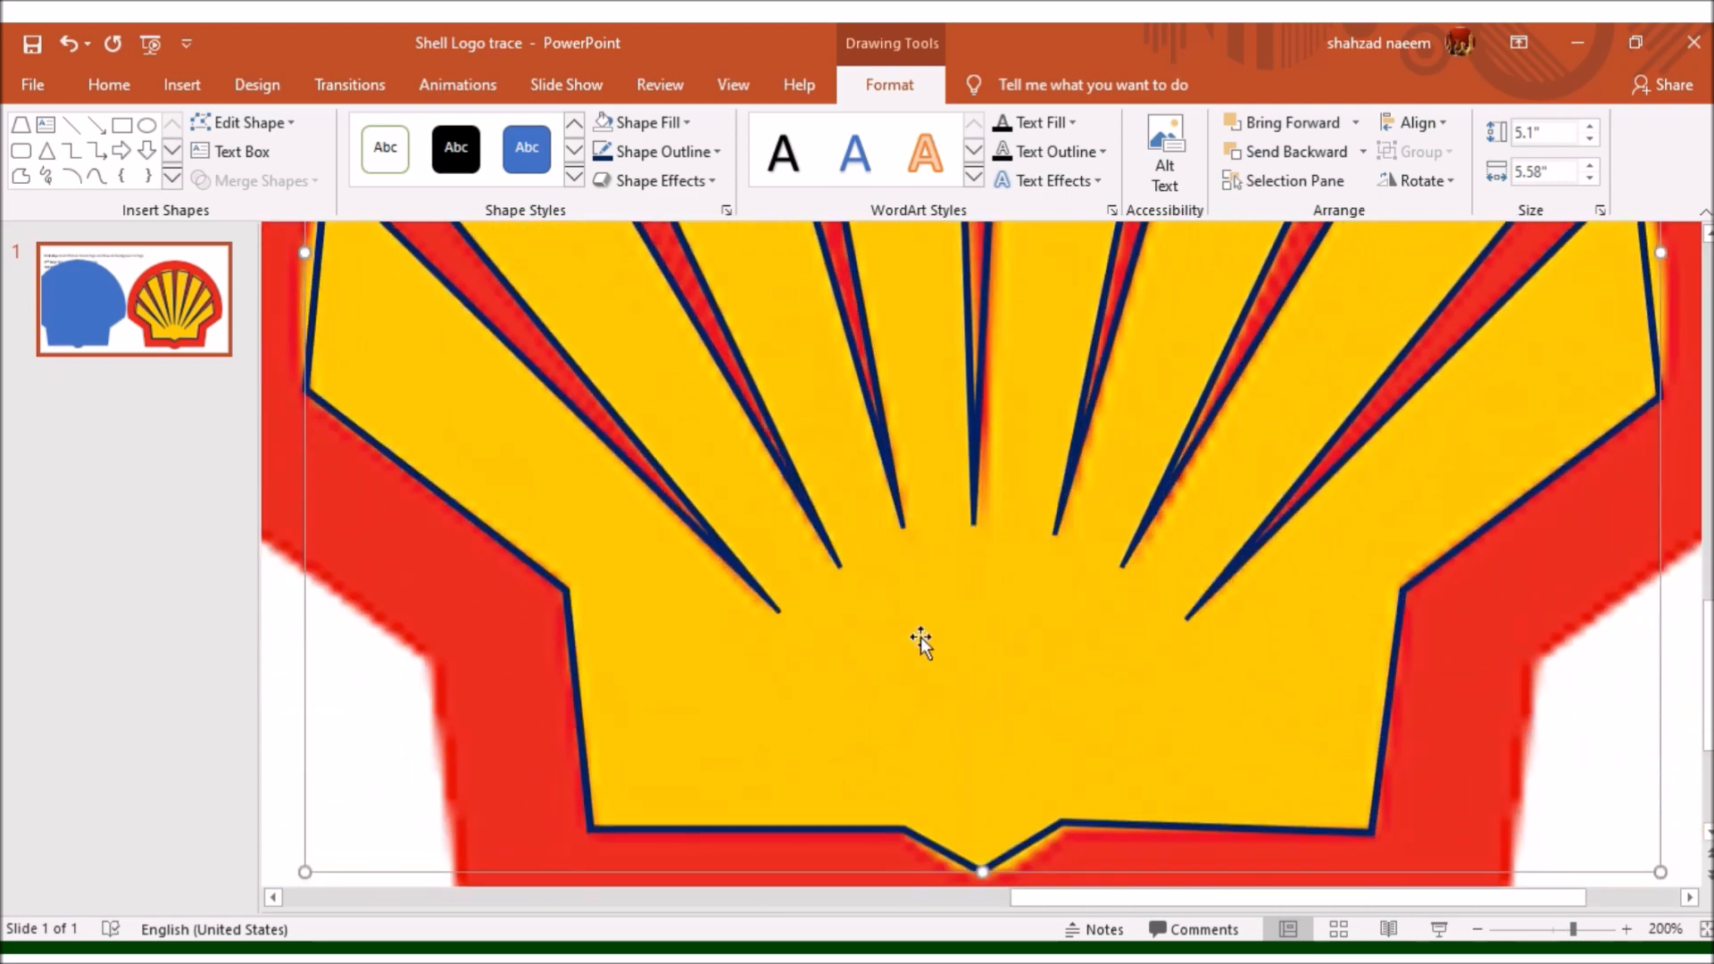
- Edit the traced shape's points to round both sides of the bottom notch to match the logo's curve
click(242, 122)
click(236, 201)
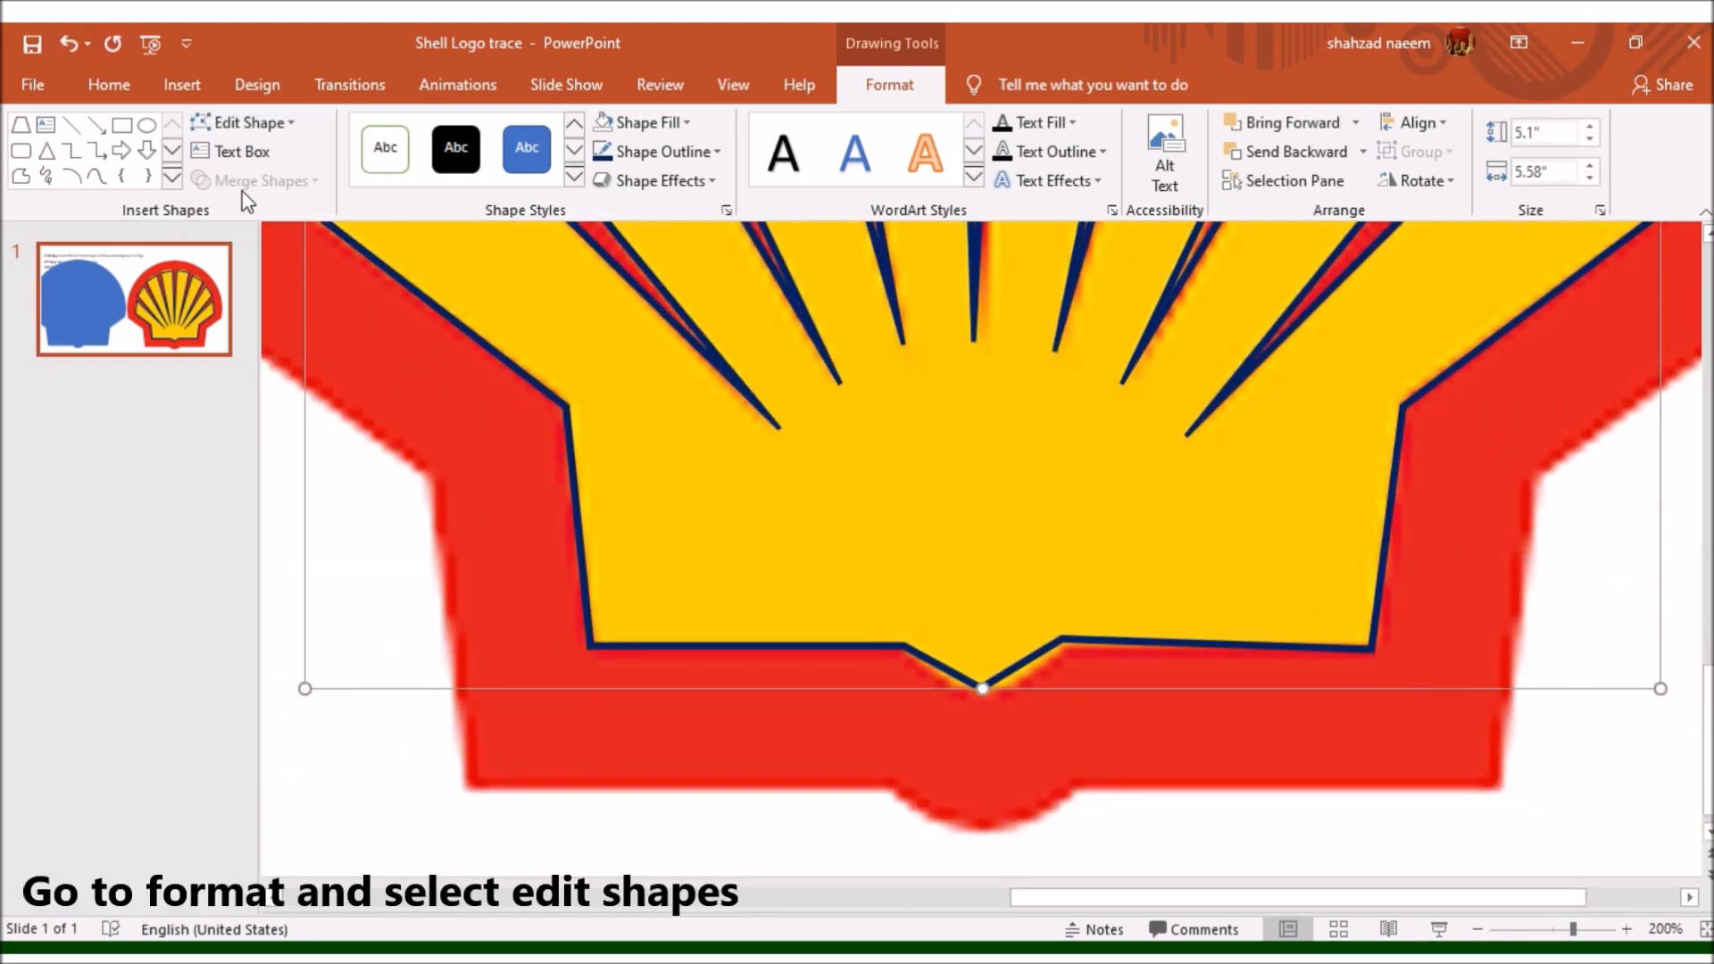
click(1062, 639)
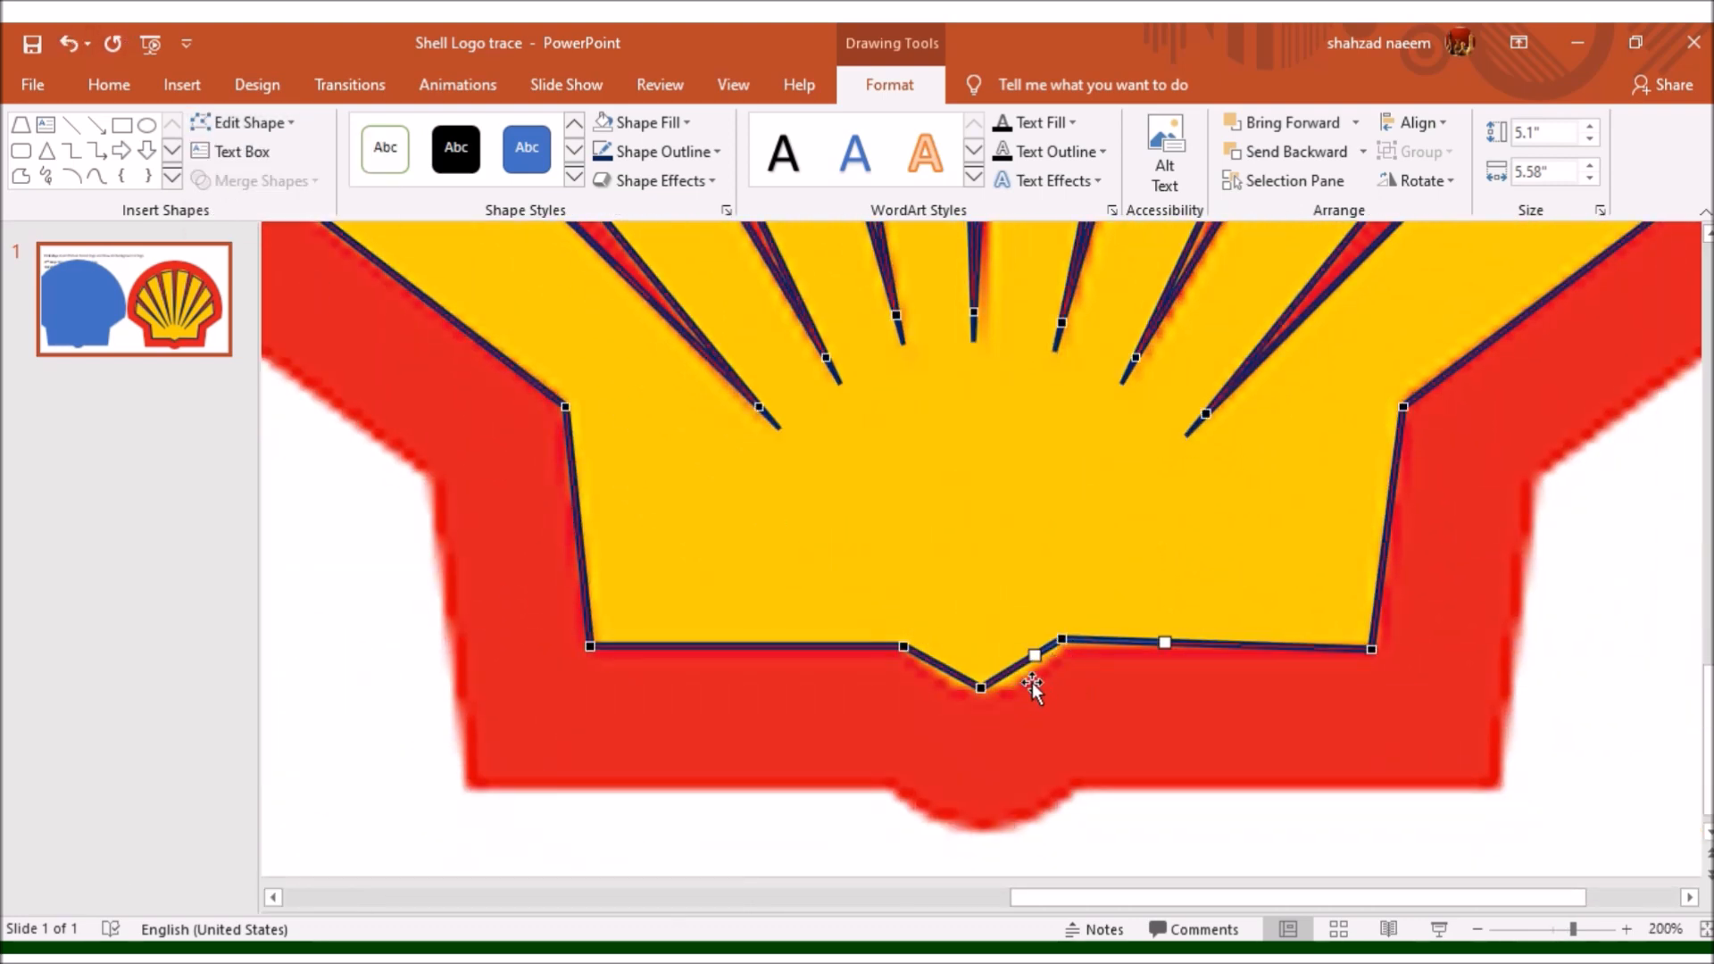
drag(1034, 655, 1013, 689)
click(982, 689)
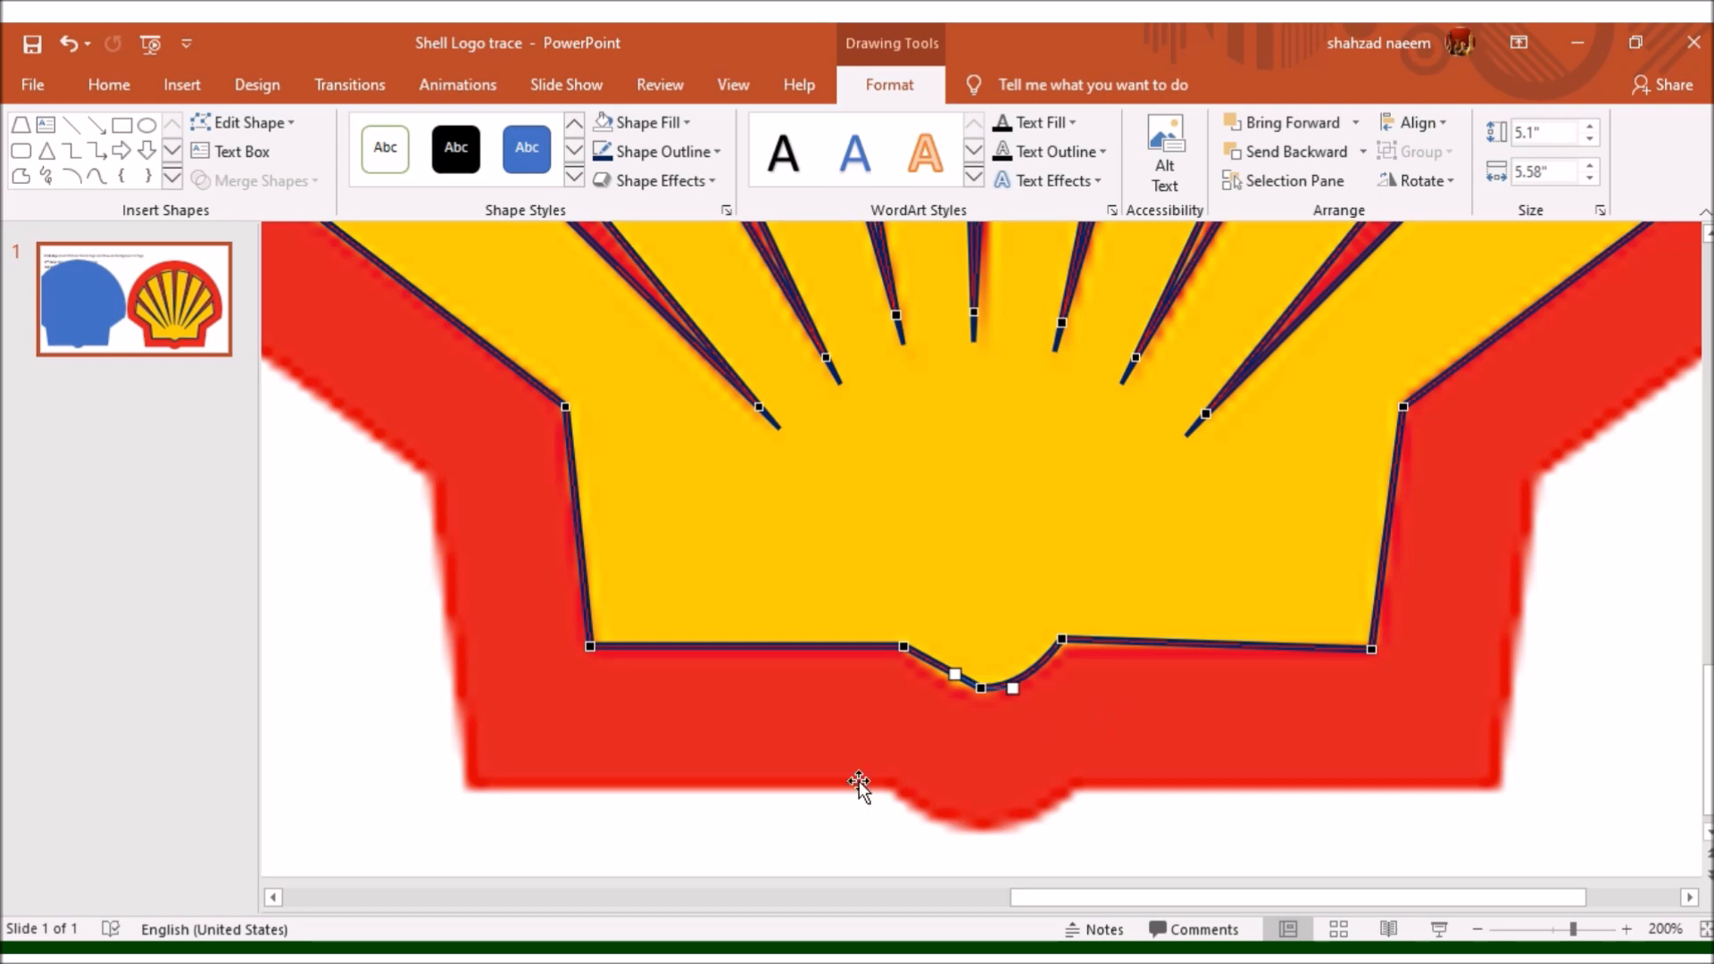
drag(953, 677, 927, 666)
click(904, 647)
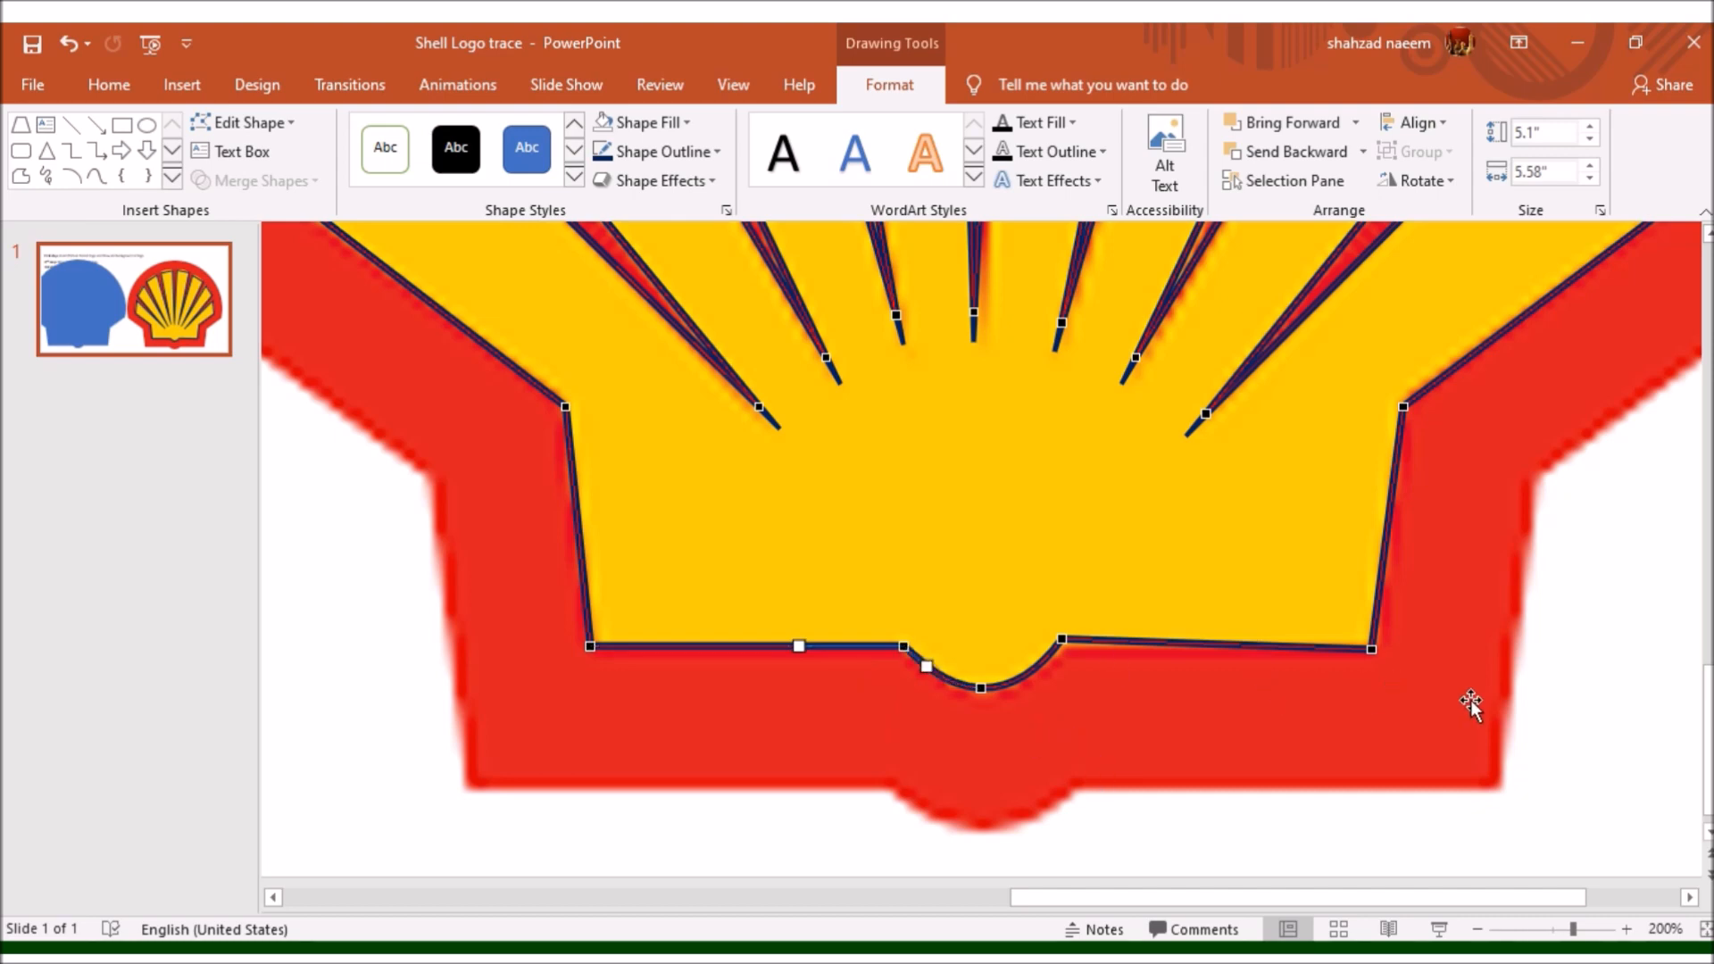
- Curve the outer edge of the lowest ray on the shell's right side to follow the logo
scroll(1470, 699, up, 5)
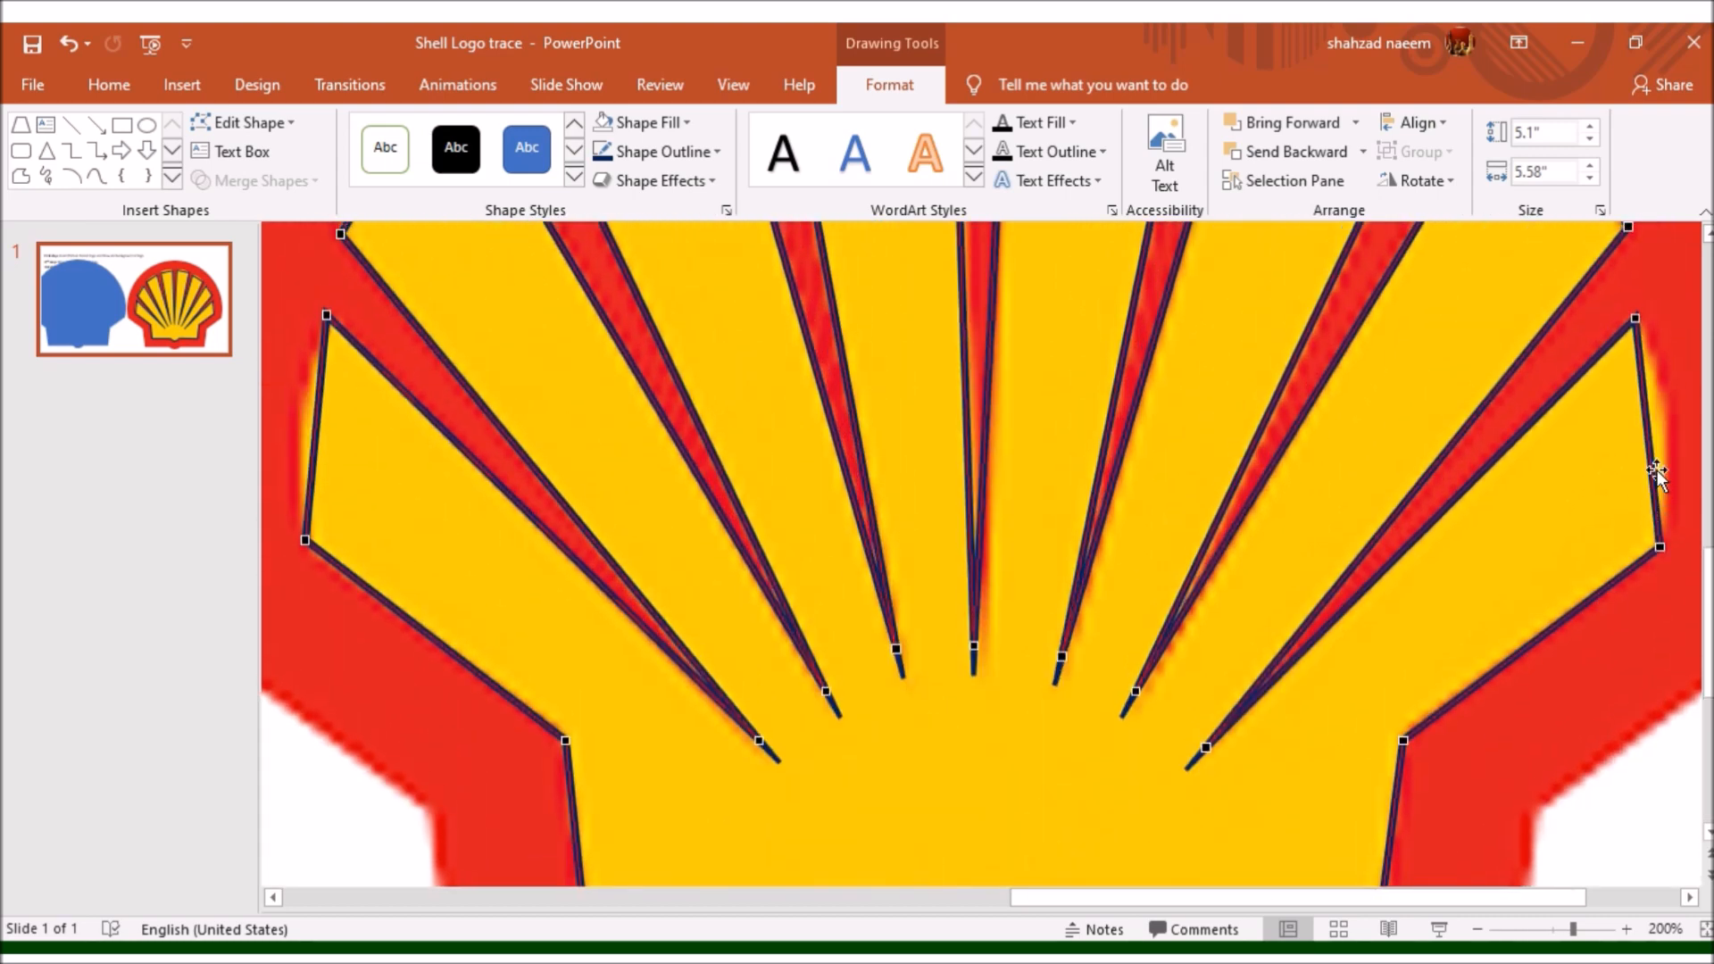
click(1659, 546)
drag(1651, 470, 1678, 448)
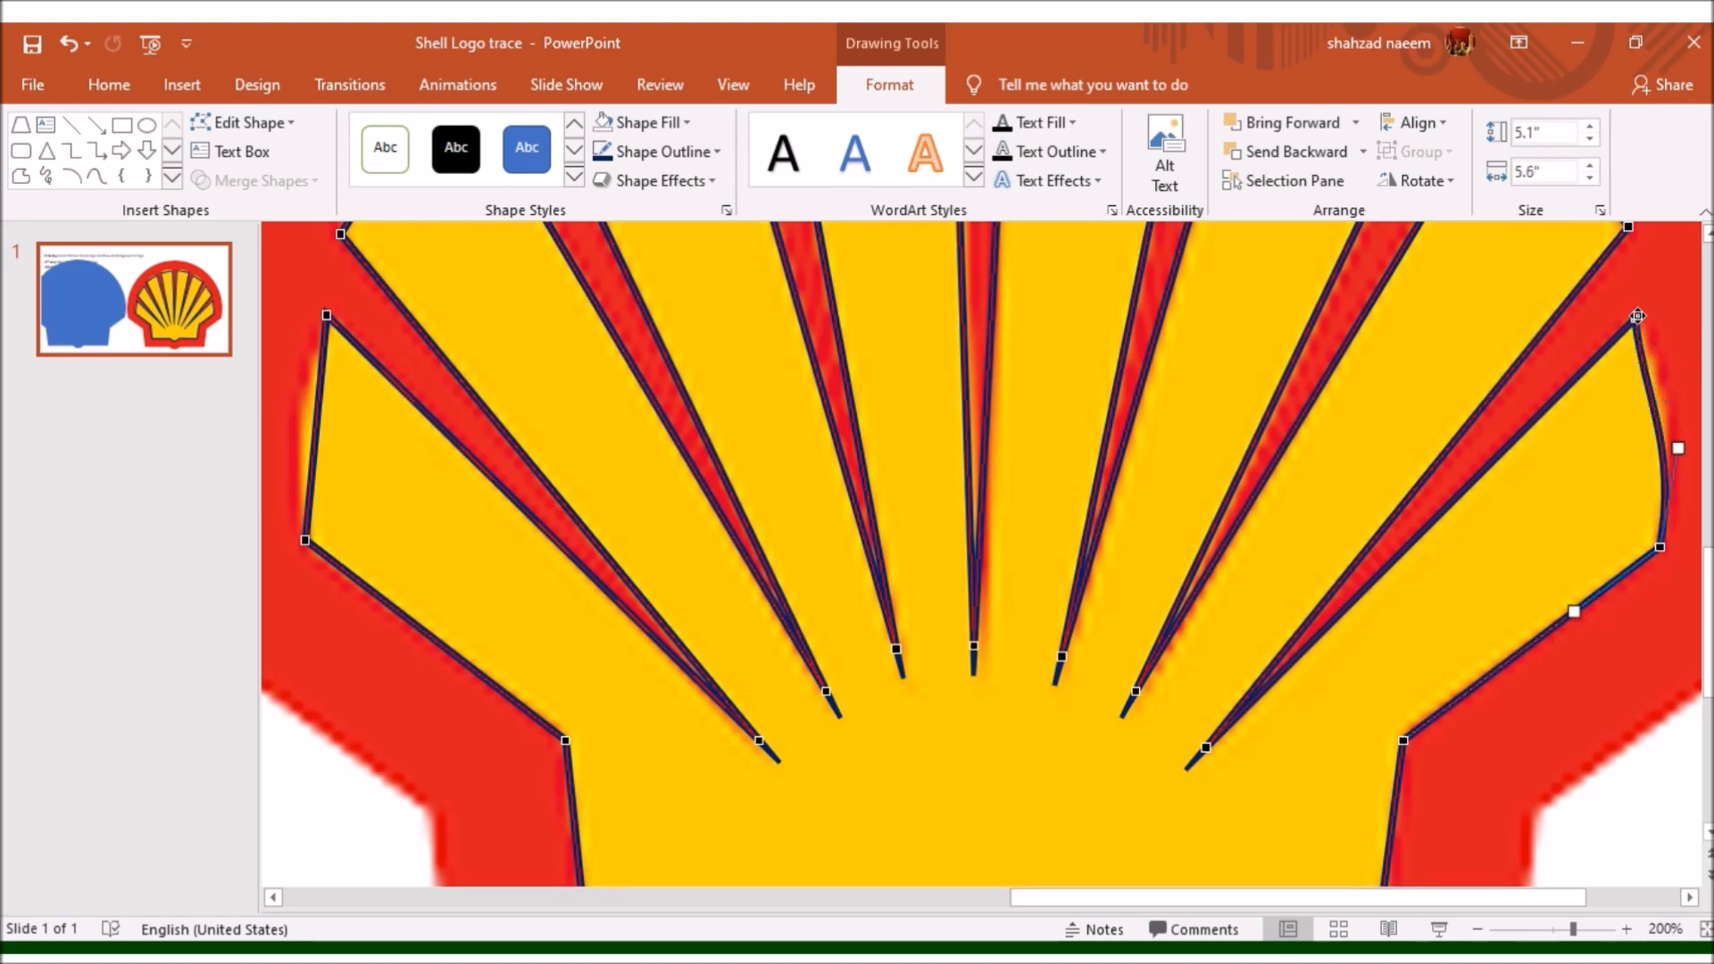
click(1636, 317)
drag(1645, 394, 1658, 380)
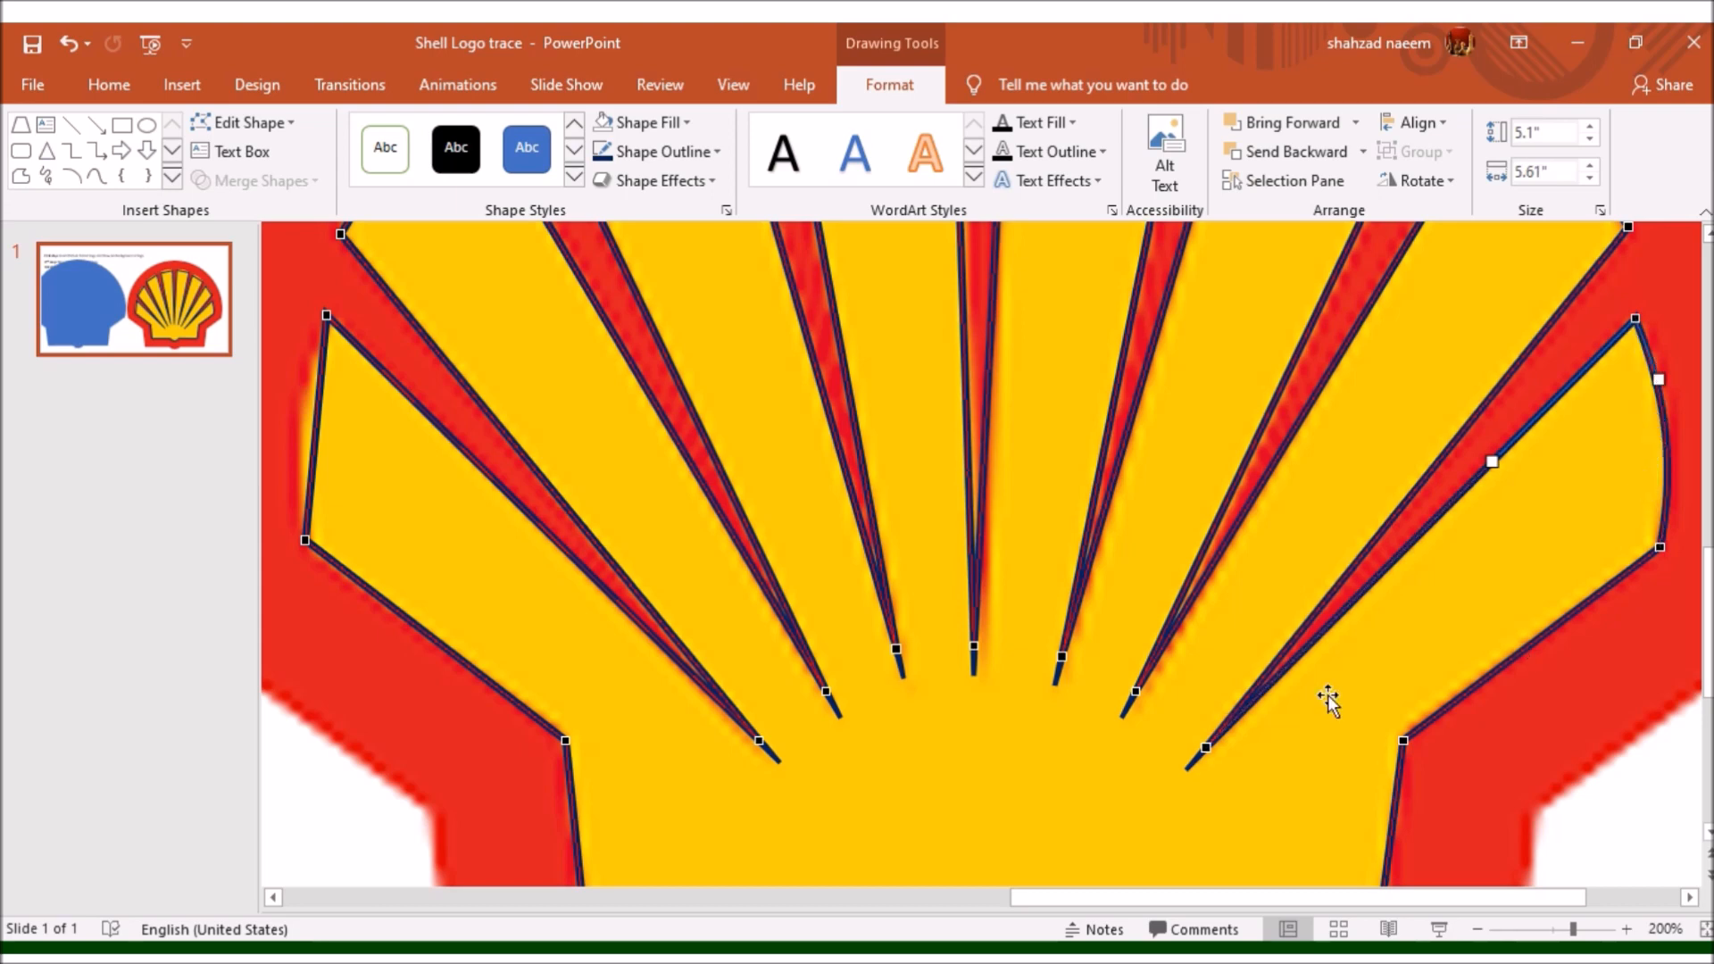
- Curve the outer edge of the second ray up on the shell's right side to match the logo
scroll(1676, 335, up, 3)
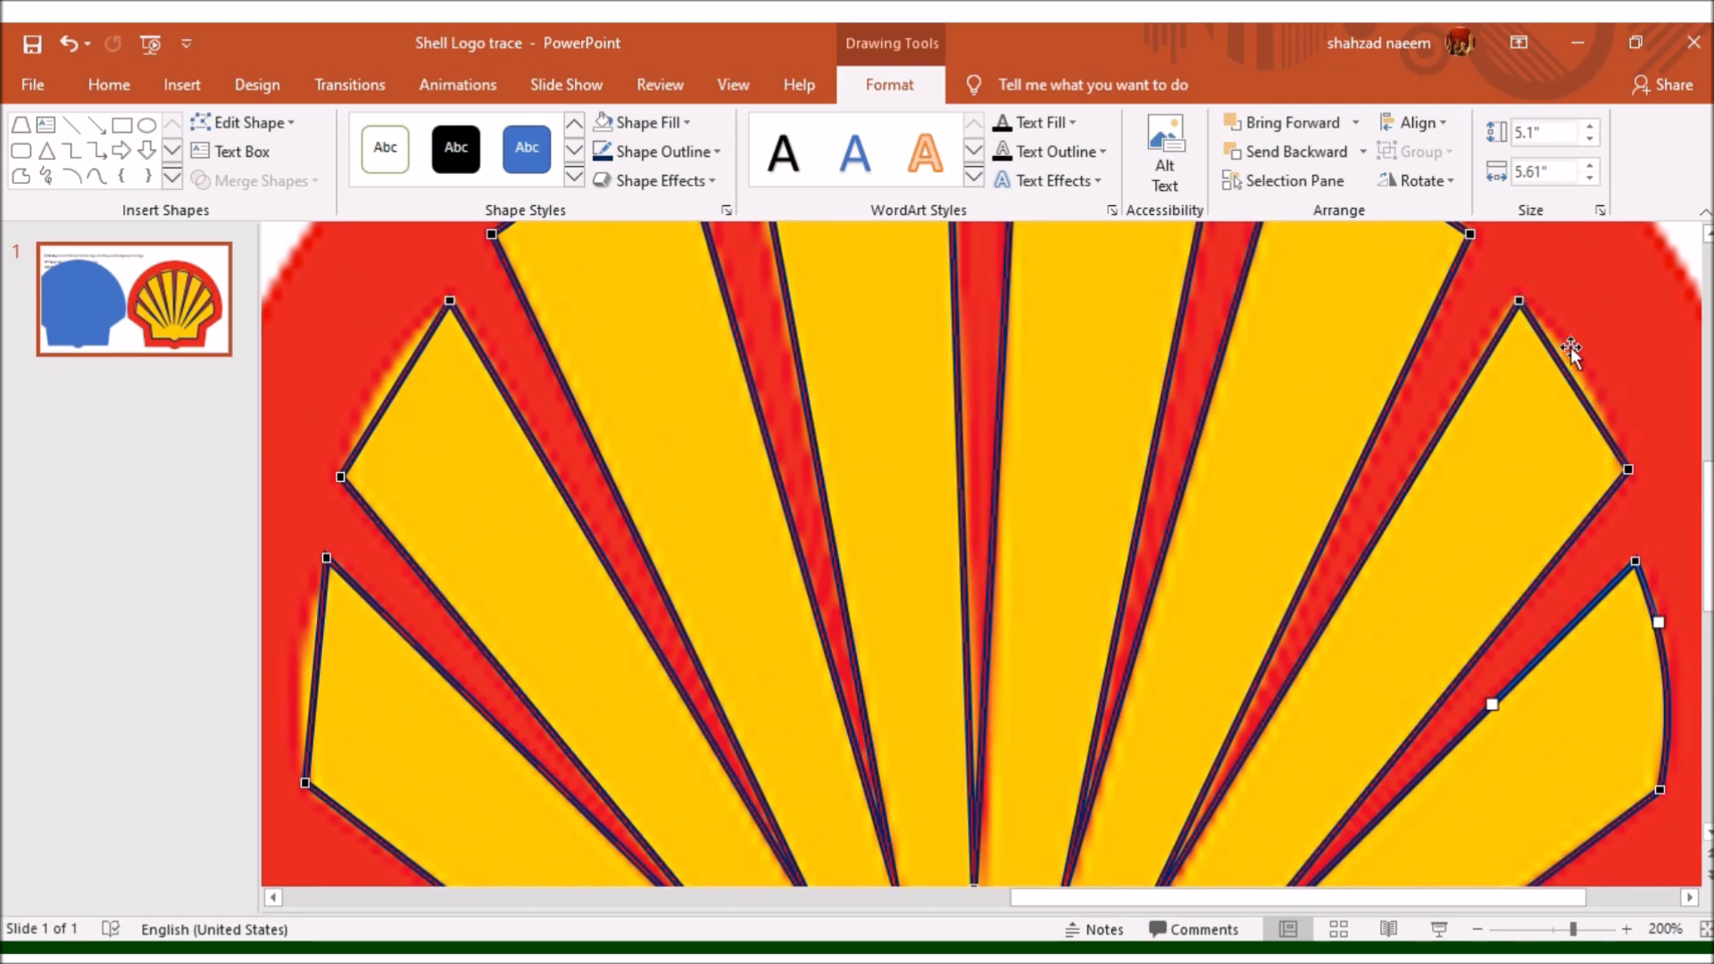
click(1629, 469)
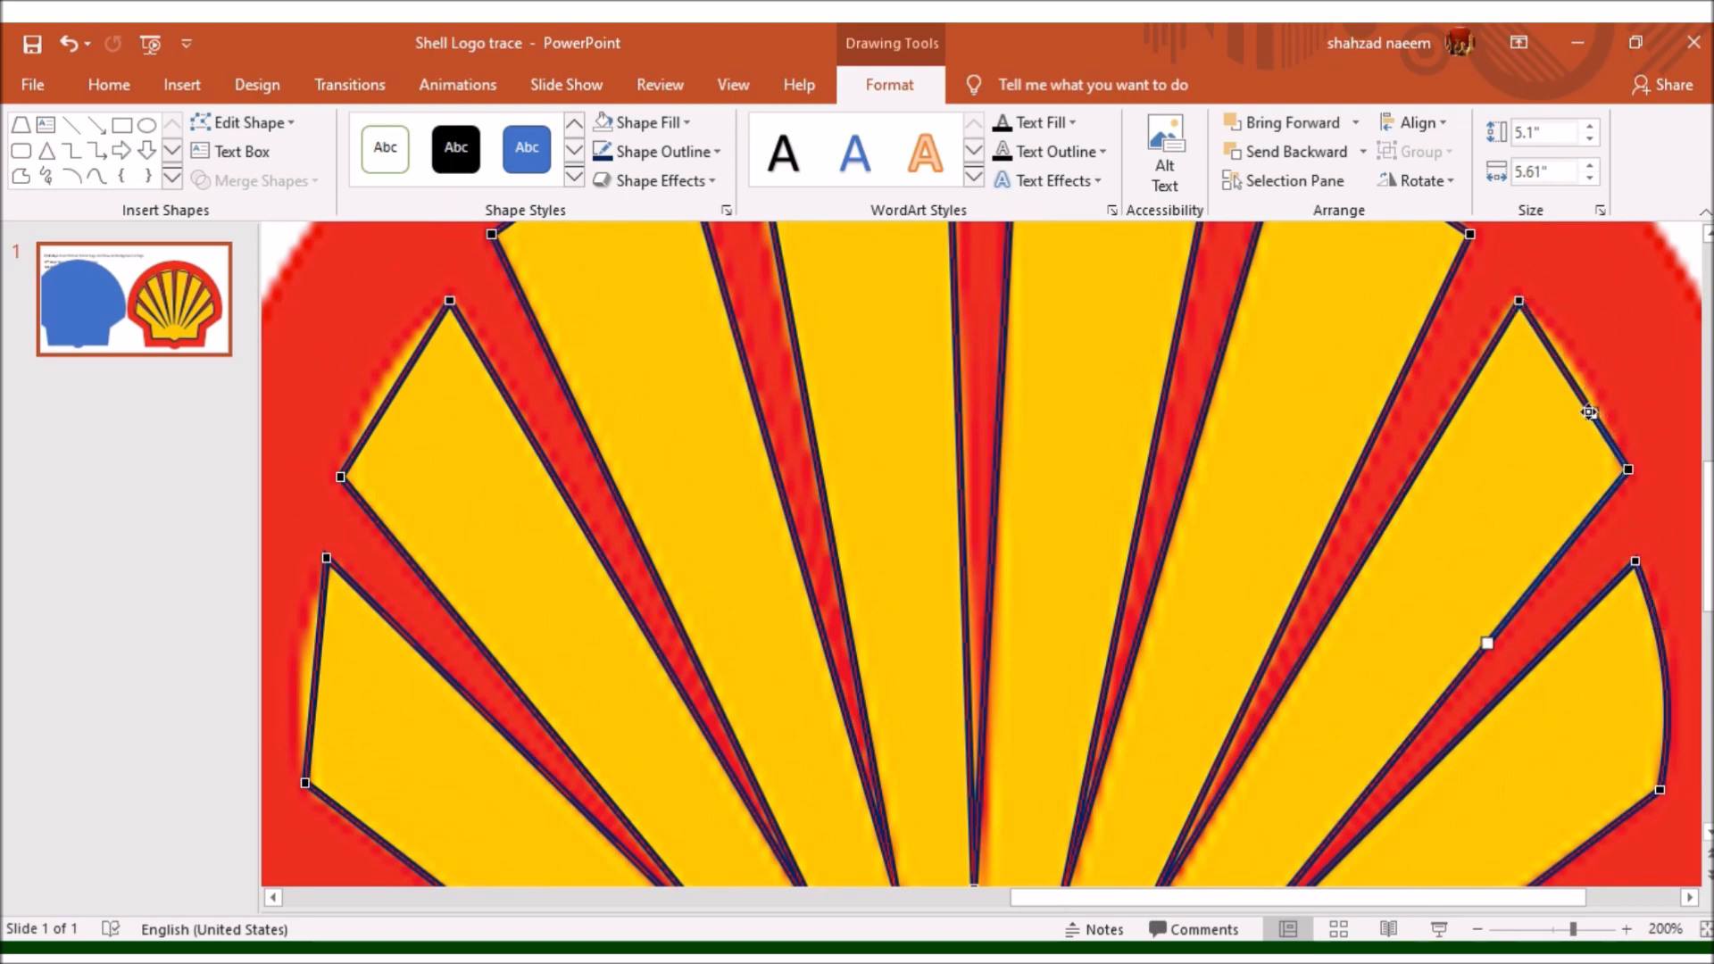
drag(1588, 412, 1567, 345)
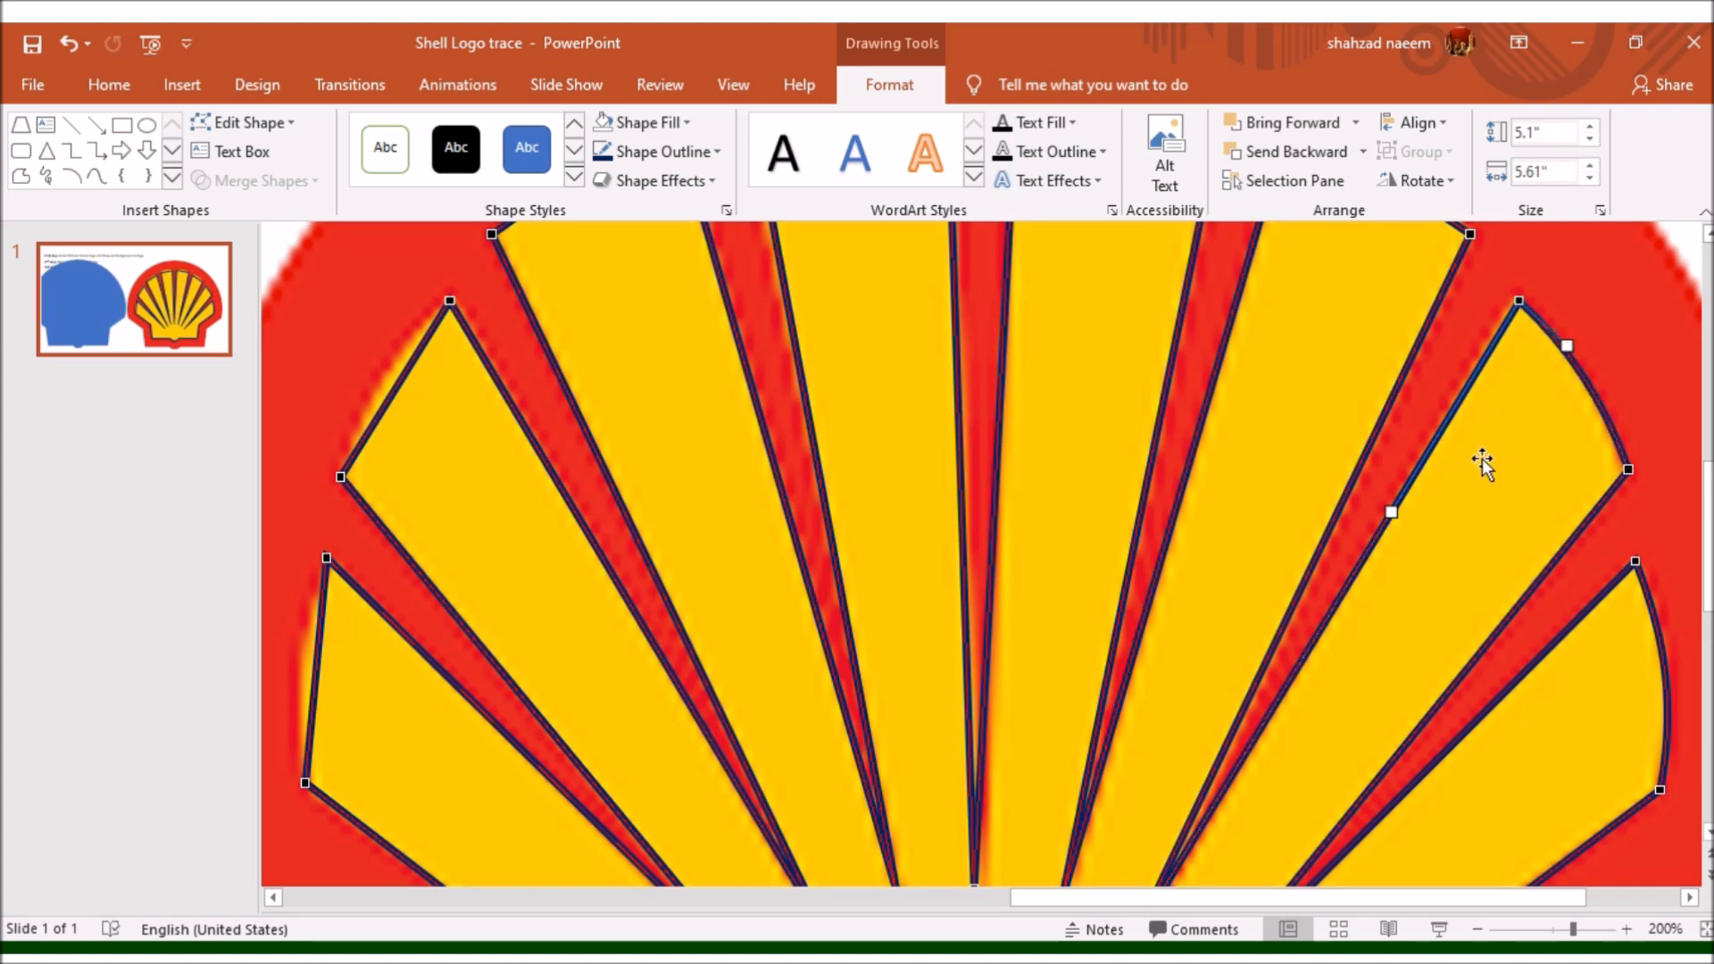
- Curve the outer edge of the third ray up on the shell's right side to match the logo
scroll(1459, 460, up, 4)
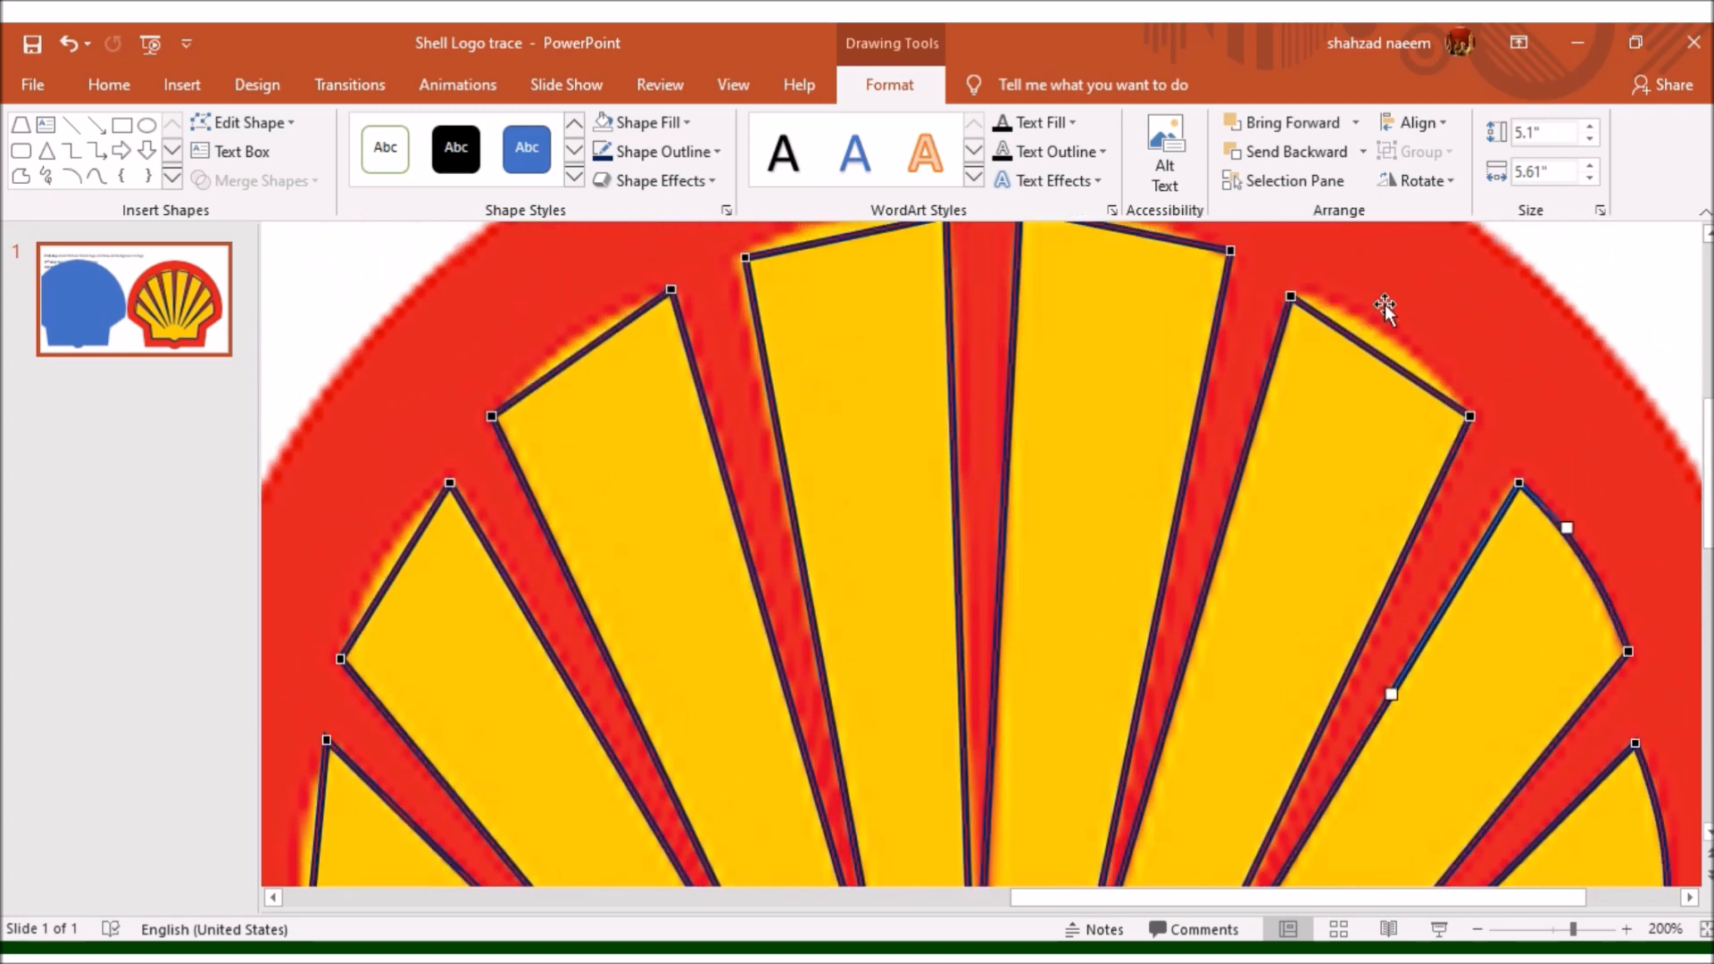
click(1471, 415)
drag(1408, 375, 1347, 308)
click(1291, 297)
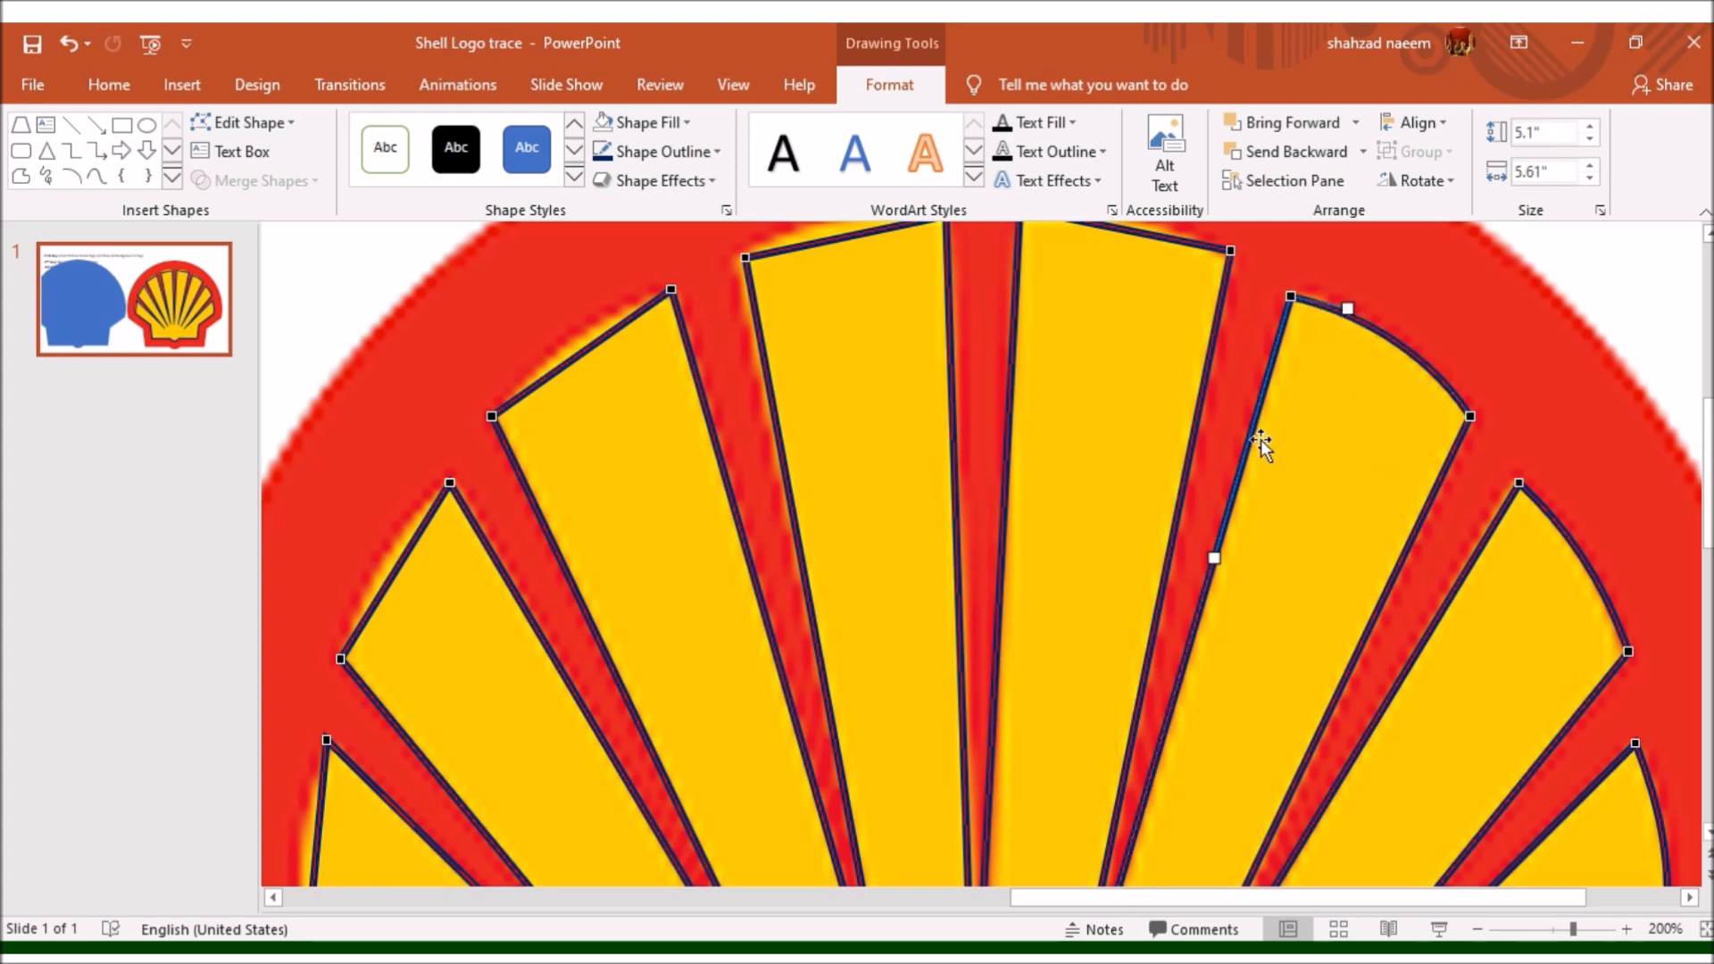
- Curve the outer edge of the ray just right of centre and realign its two outer corner points
scroll(1260, 439, up, 3)
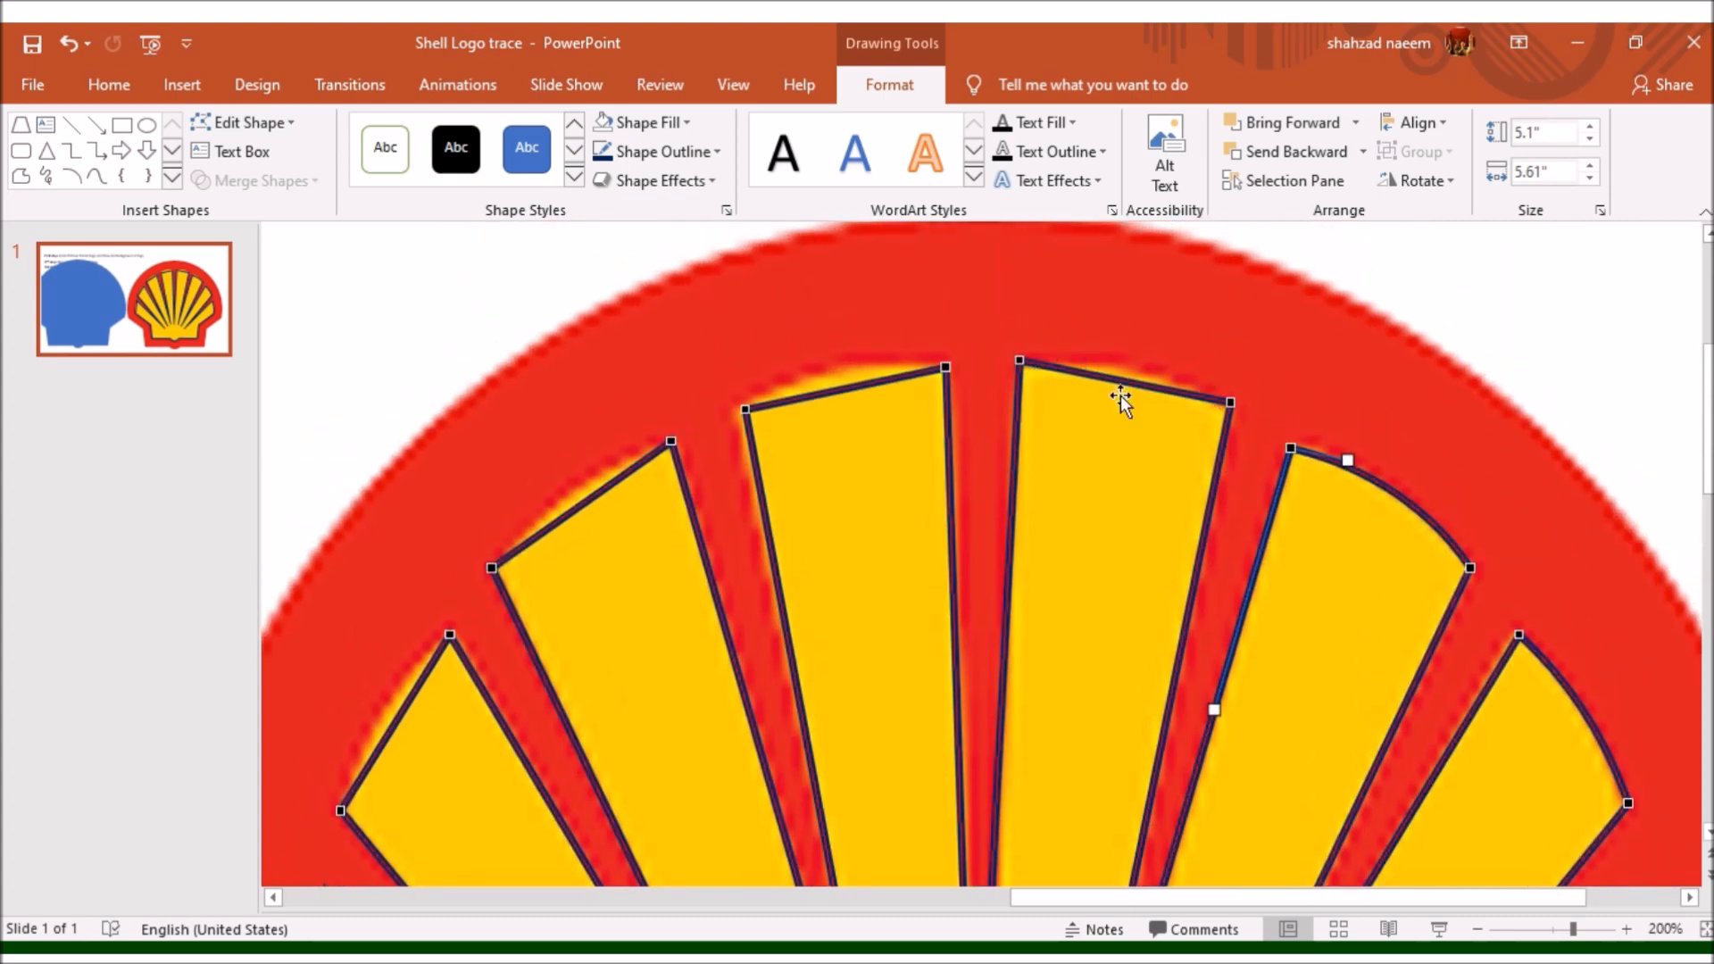
click(1231, 401)
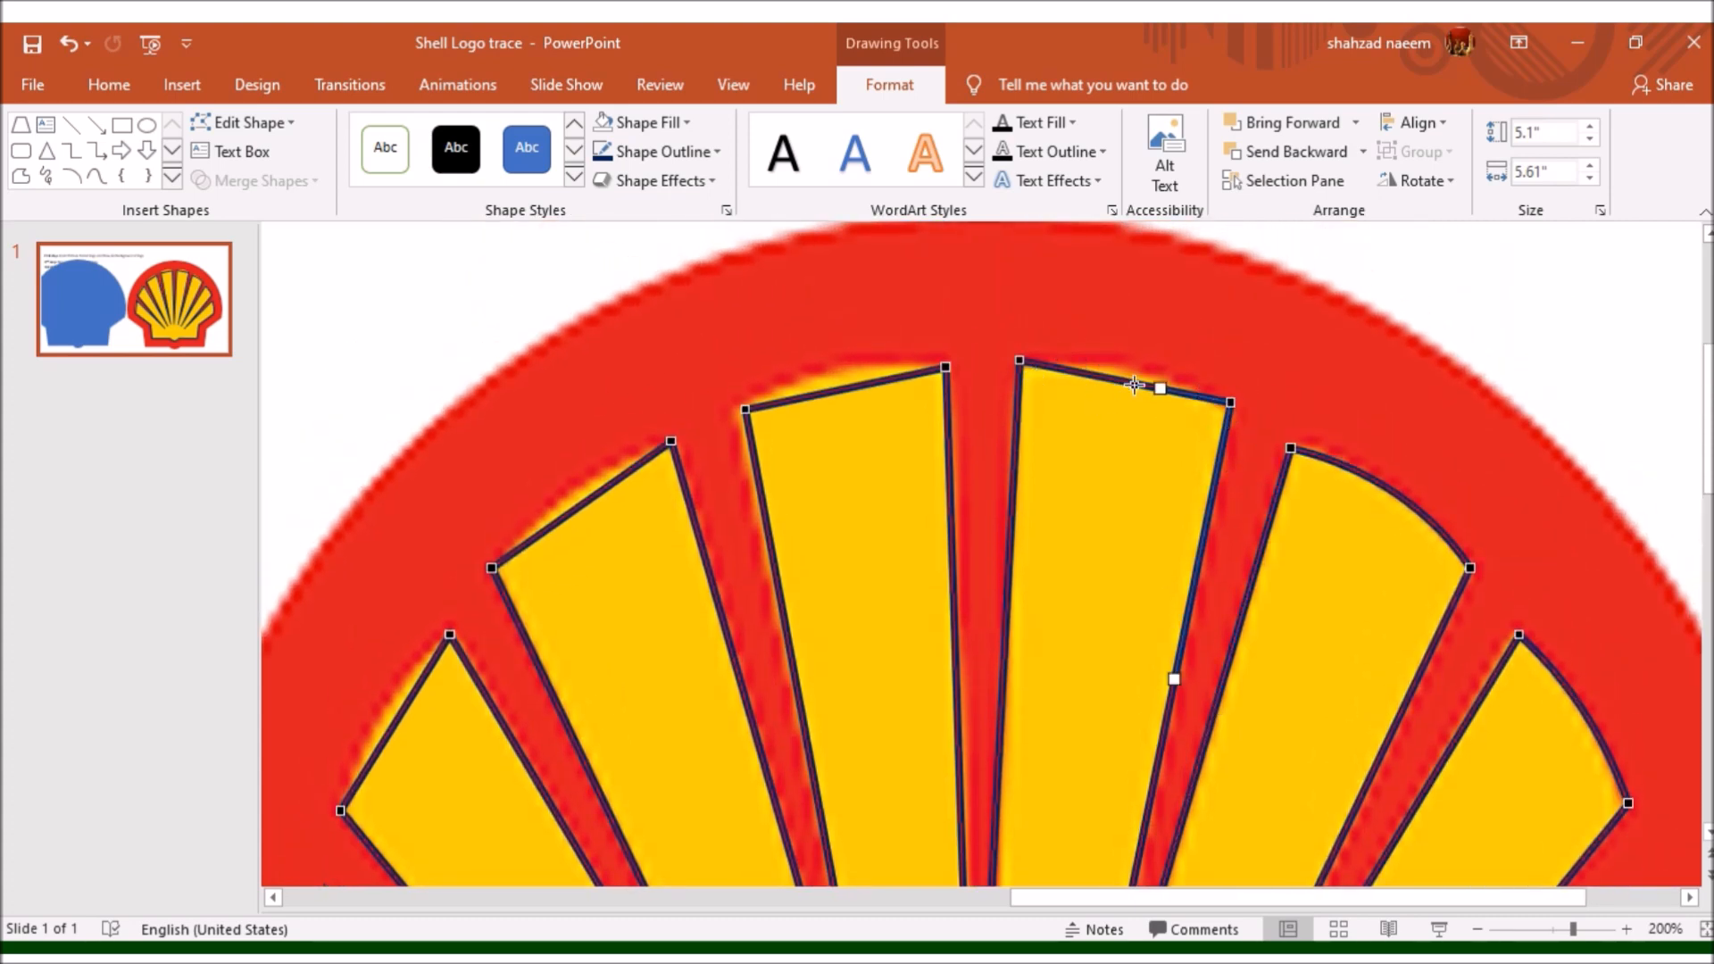
drag(1159, 386, 1159, 372)
click(1022, 361)
drag(1022, 361, 1091, 365)
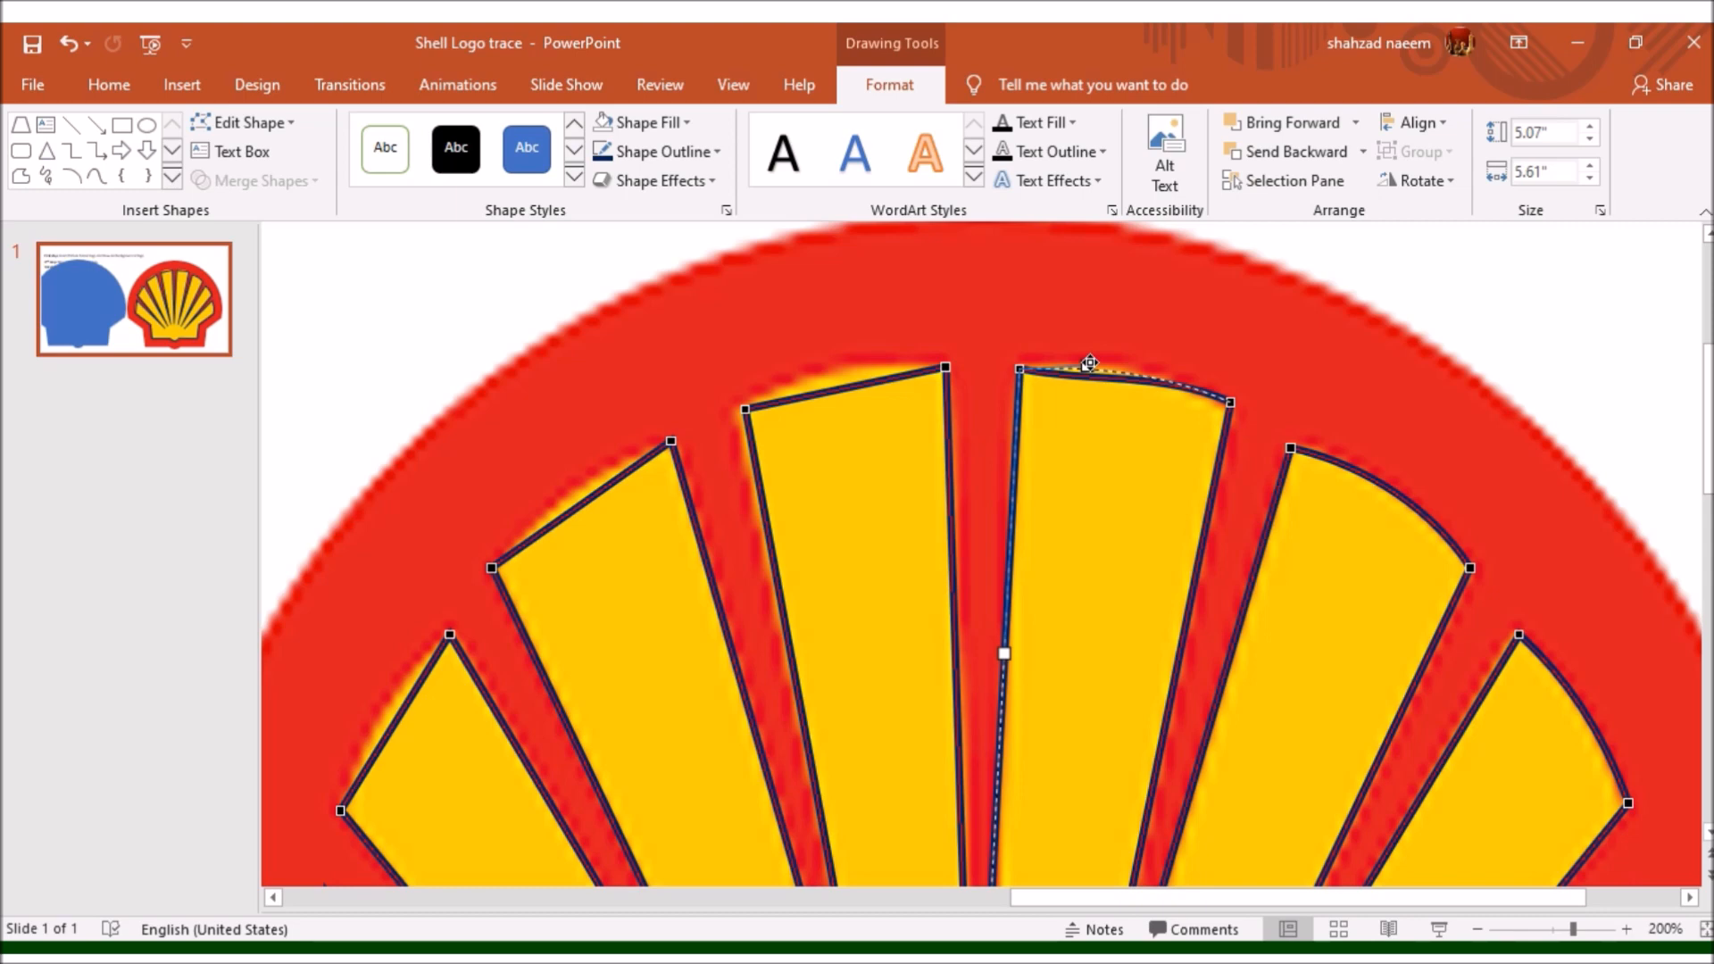
drag(1090, 362, 1086, 368)
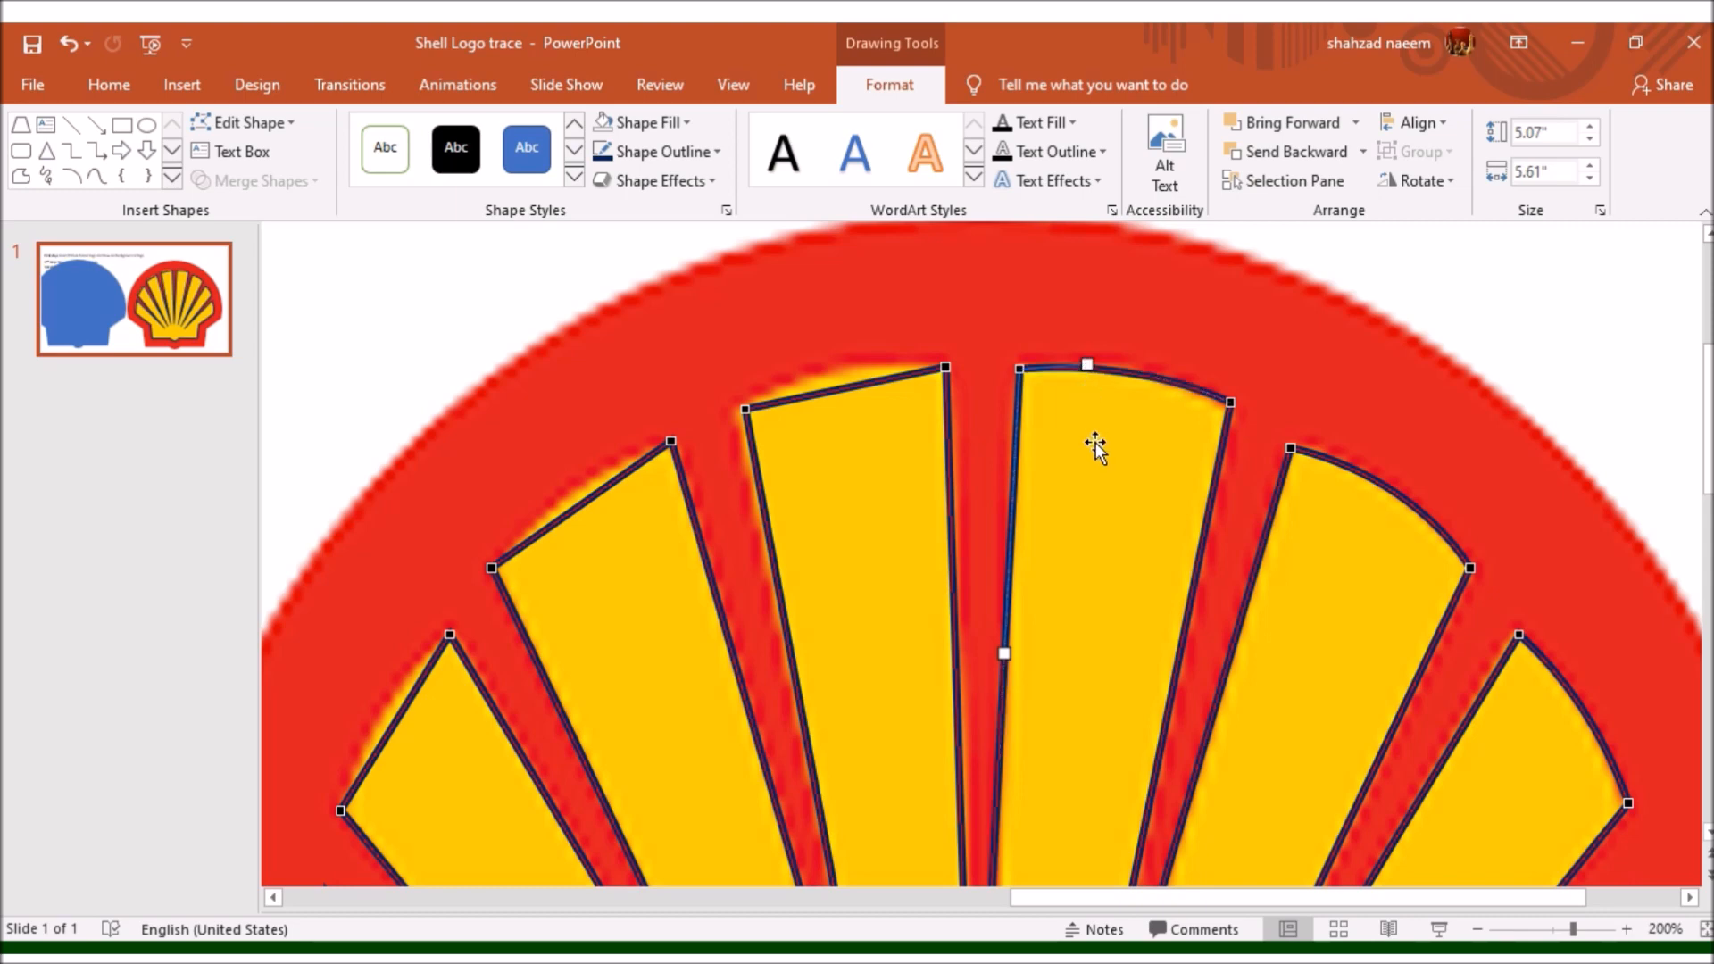
drag(1235, 401, 1168, 374)
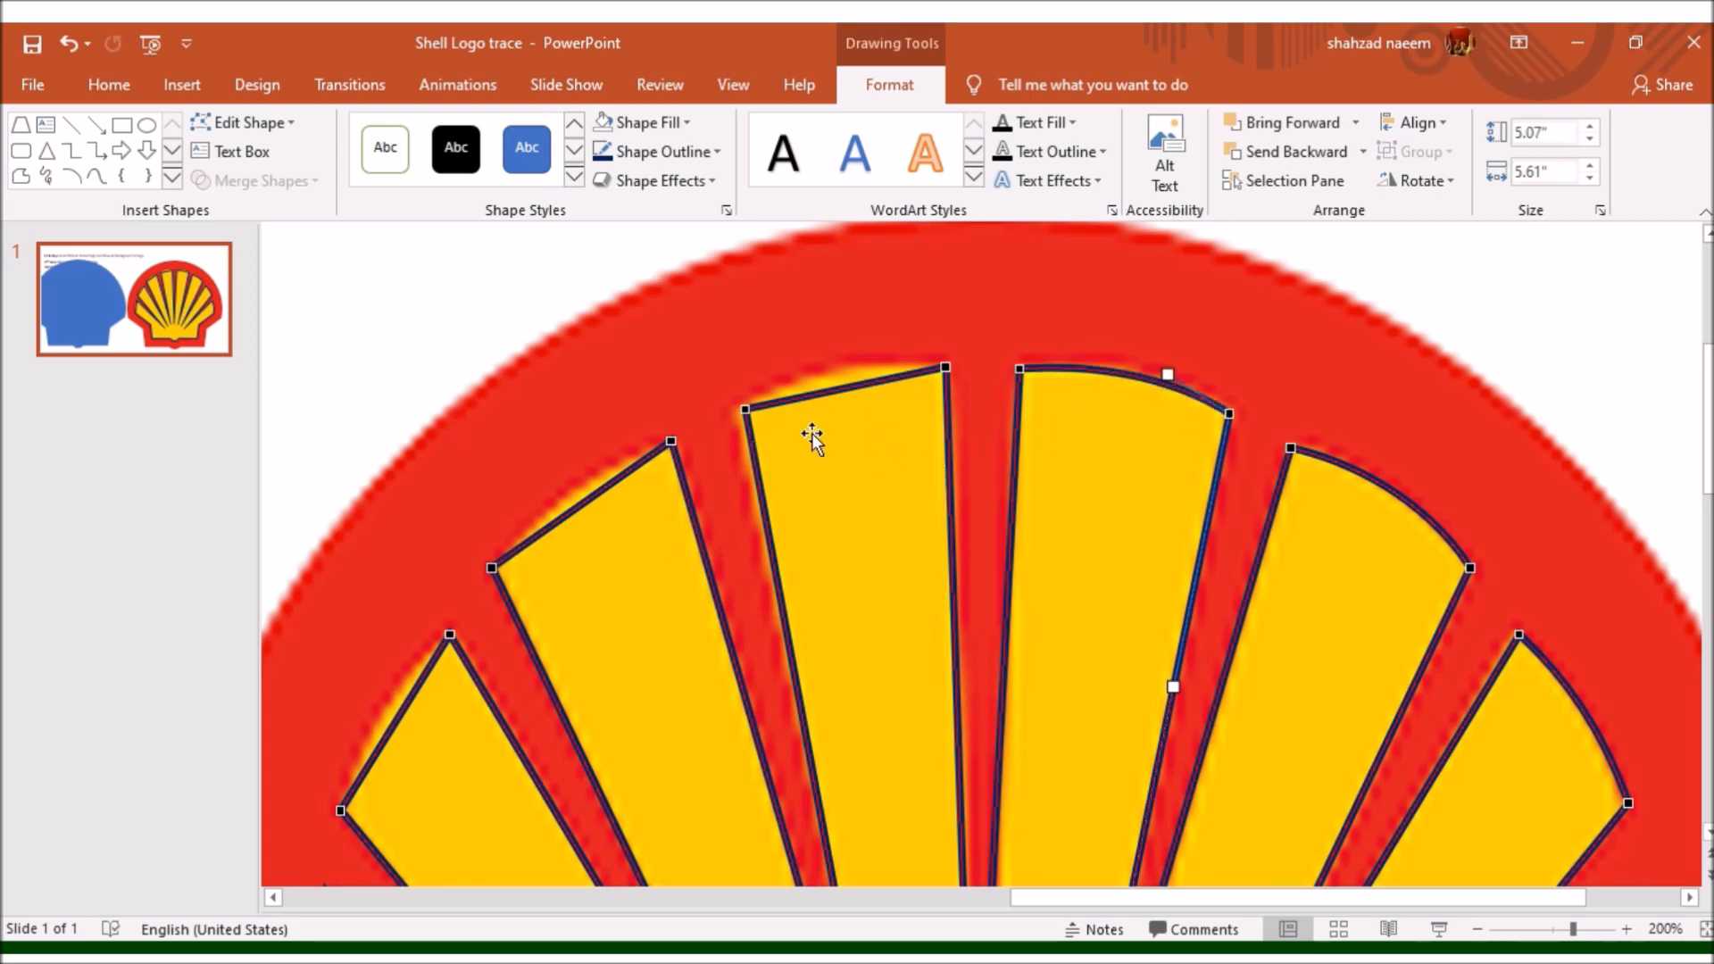
- Curve the outer edge of the ray just left of centre to follow the logo
click(946, 368)
drag(878, 382, 784, 382)
click(746, 410)
- Curve the outer edge of the second ray left of centre and nudge its outer corners onto the logo
scroll(673, 461, down, 2)
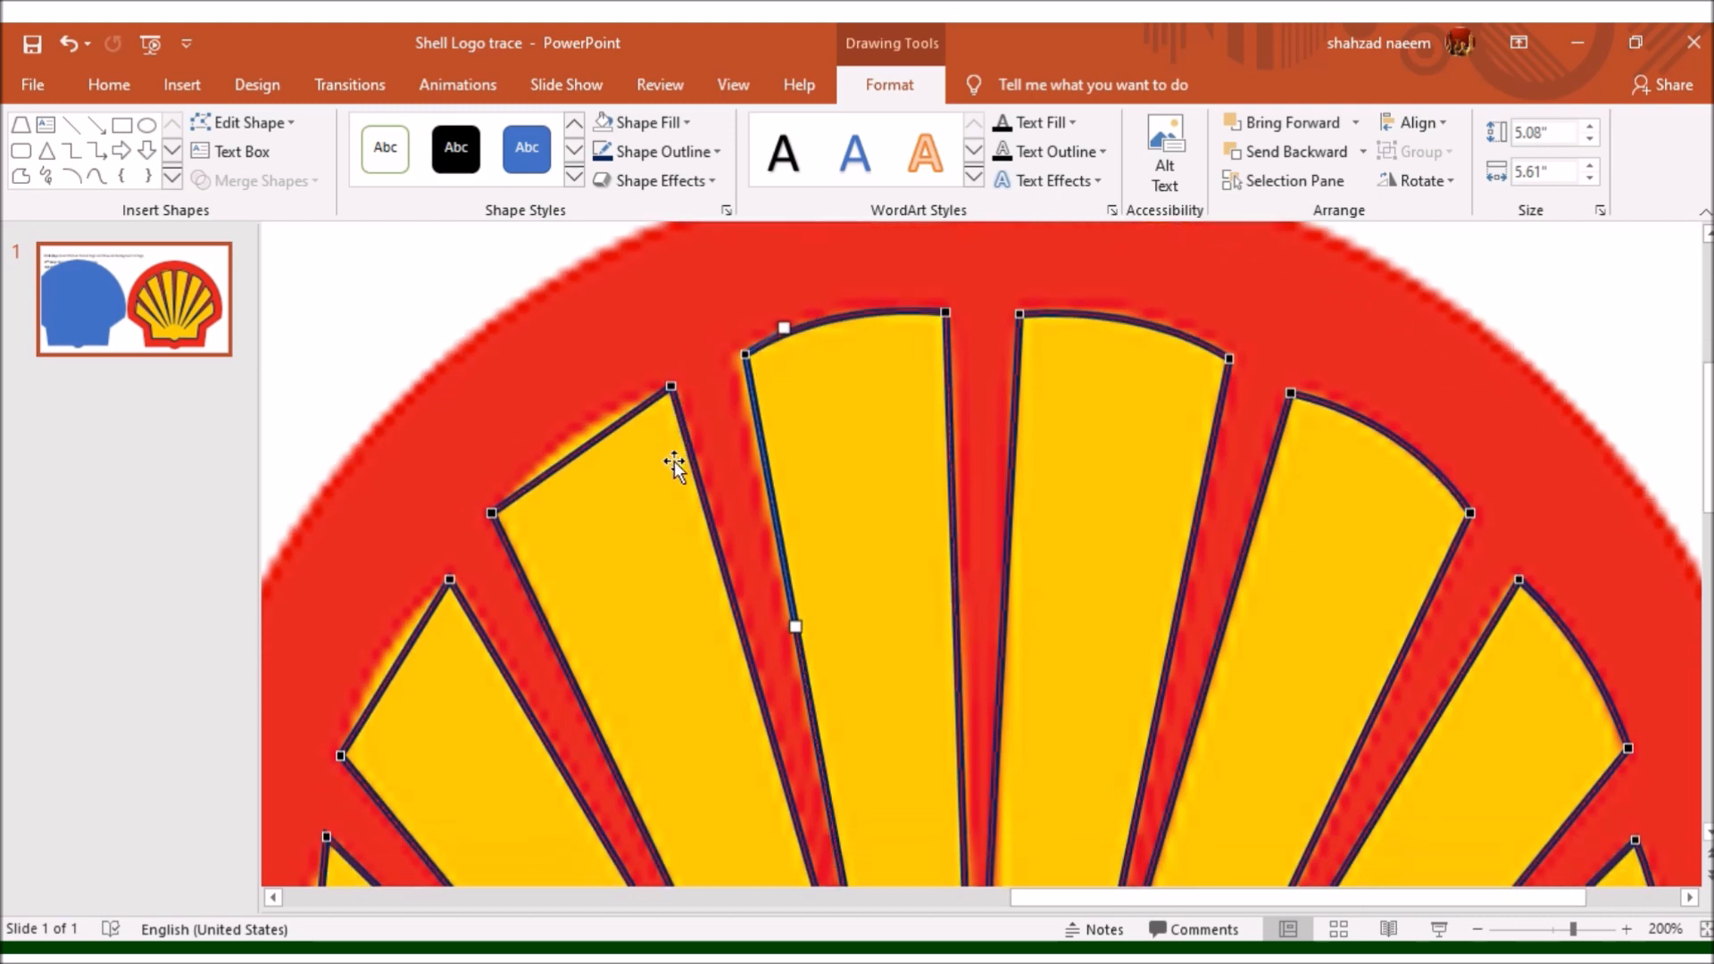
click(669, 381)
drag(611, 421, 532, 380)
scroll(549, 469, down, 3)
click(494, 412)
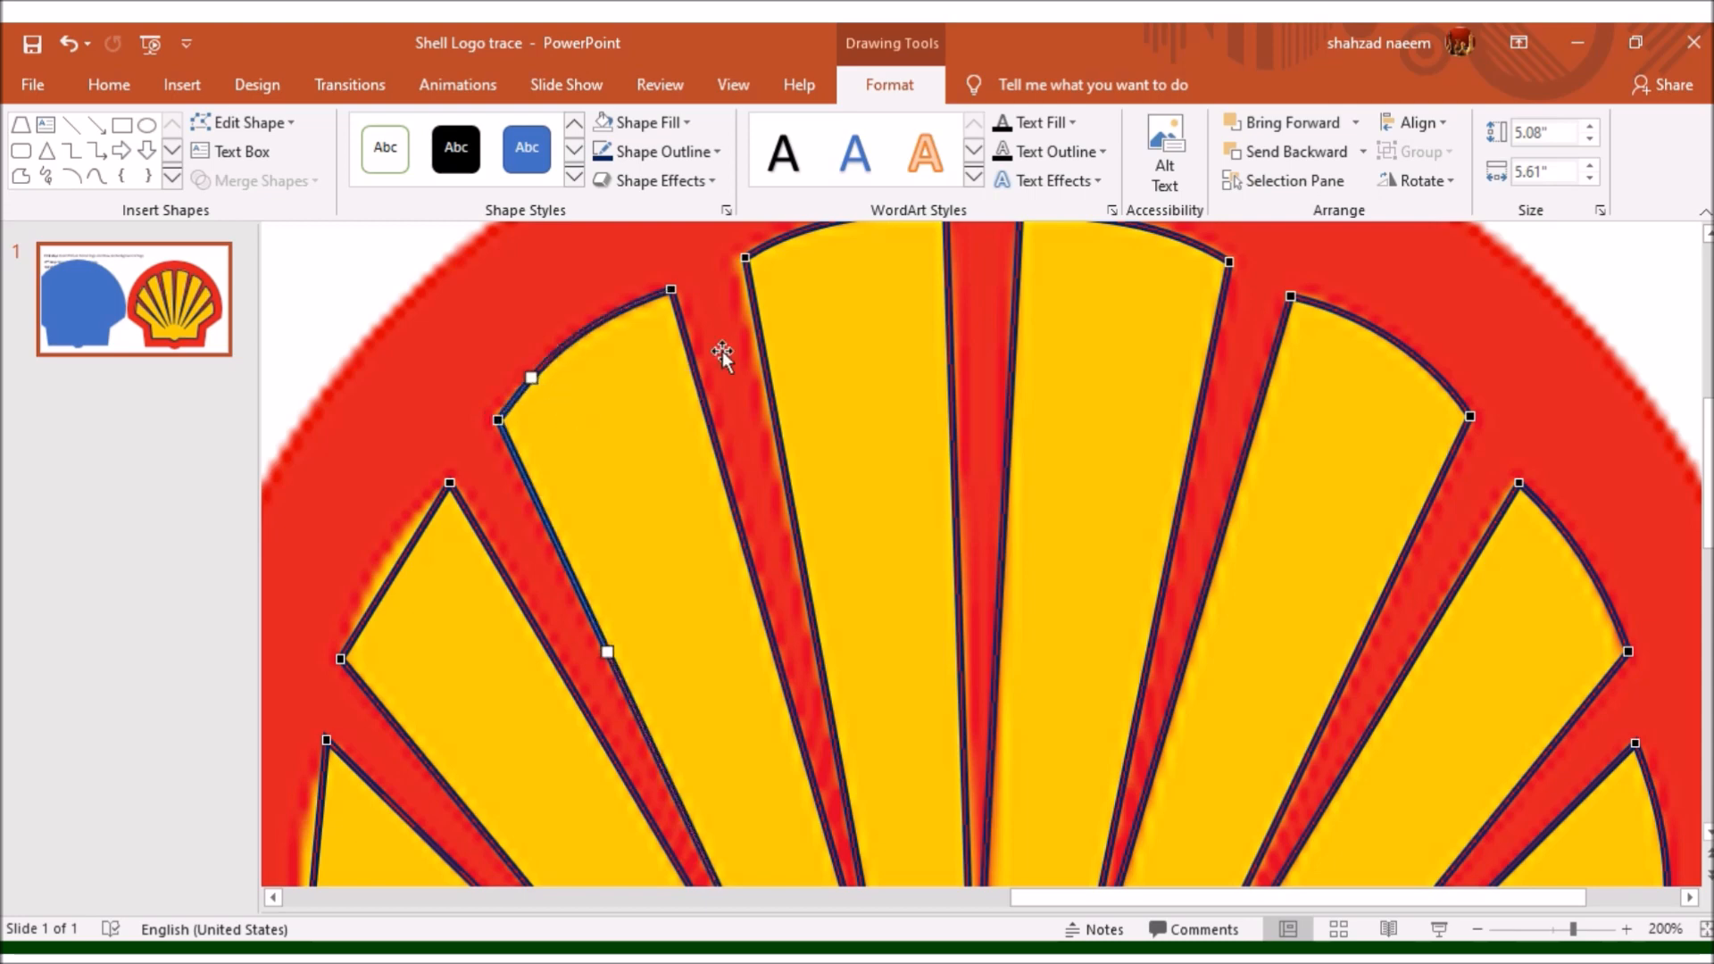
click(671, 291)
drag(674, 296, 677, 303)
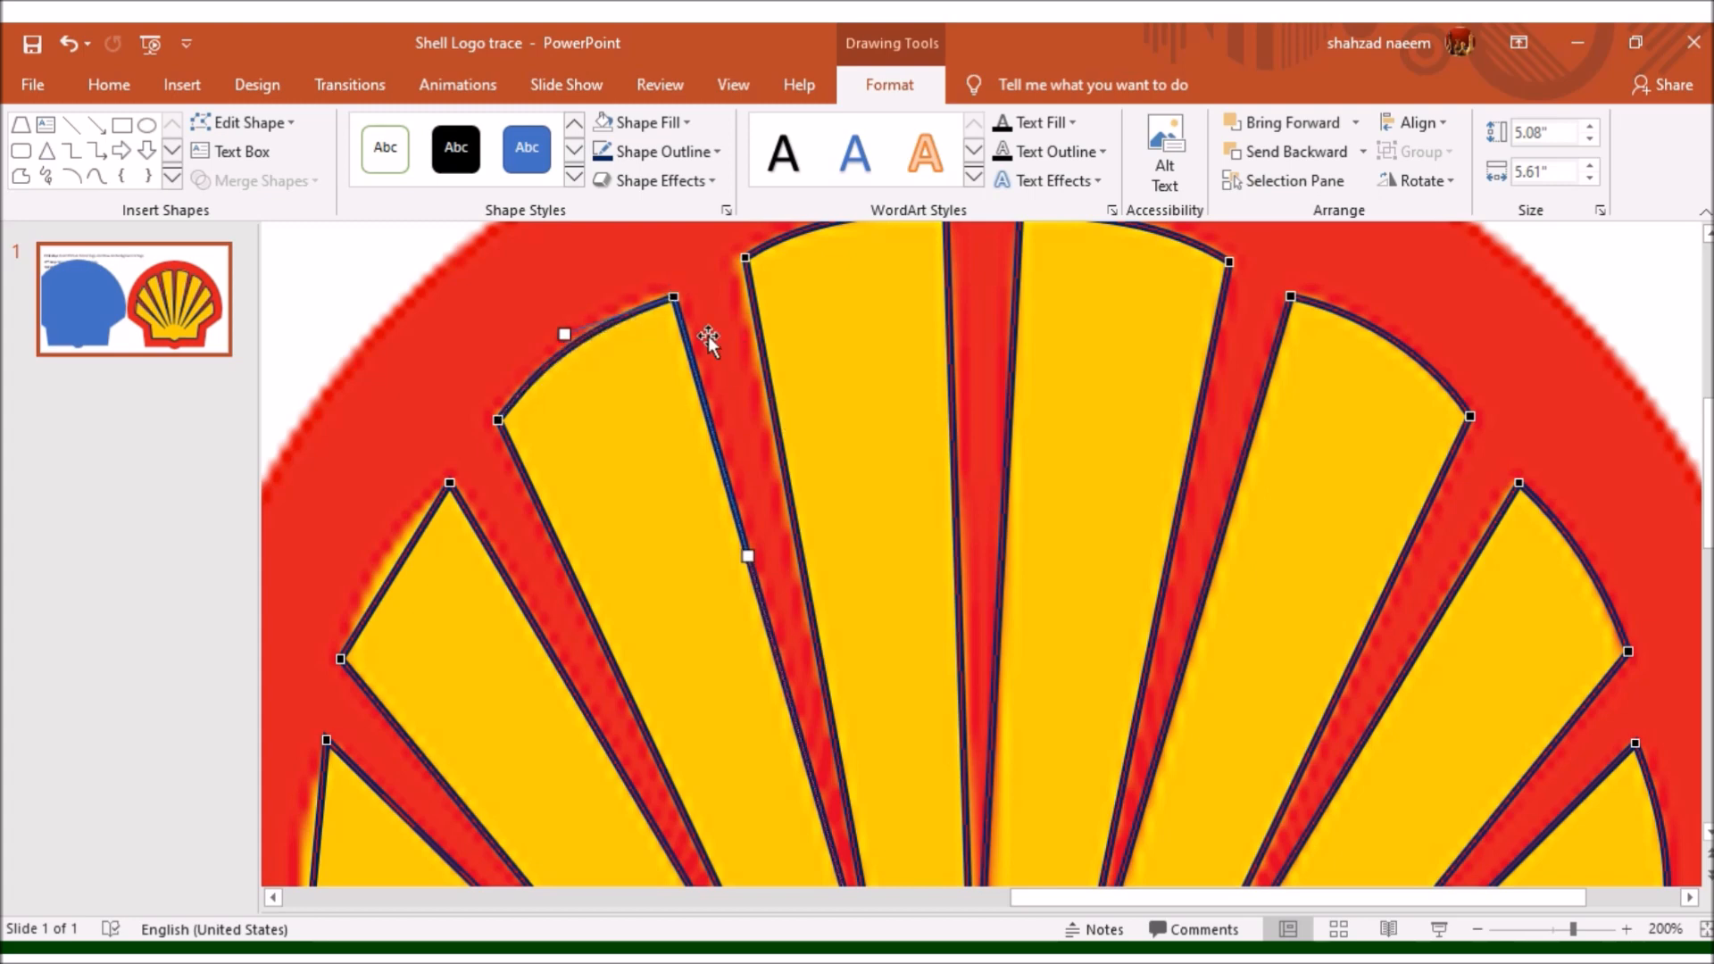
drag(575, 330, 570, 324)
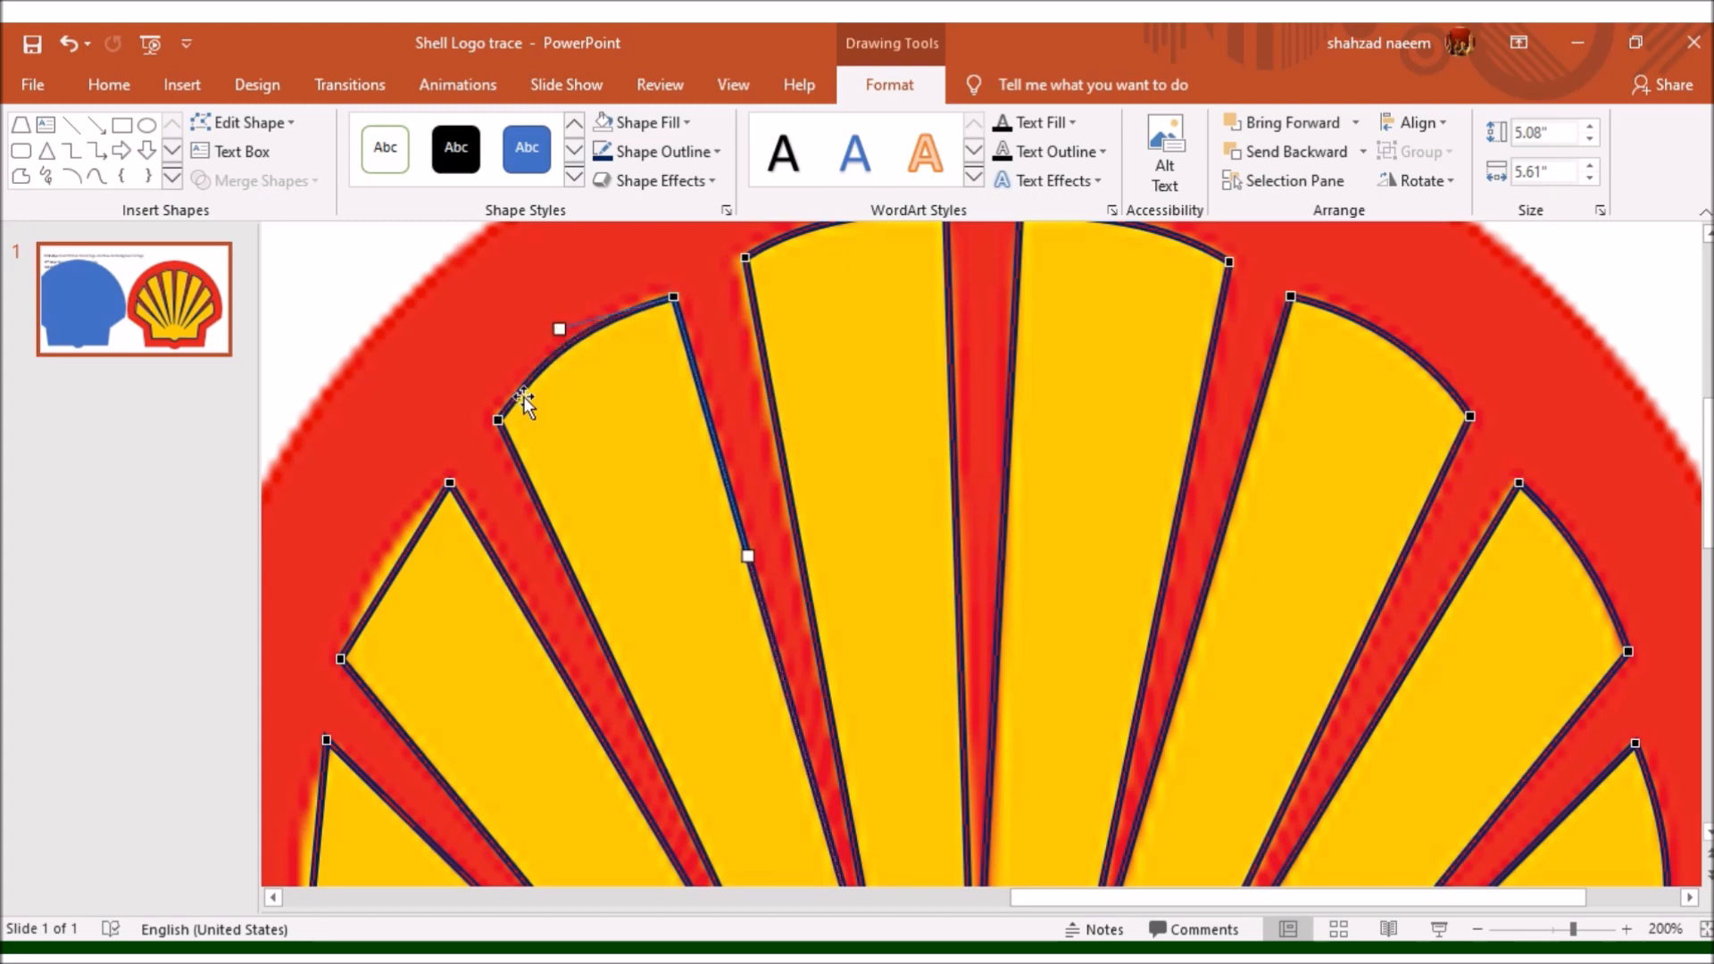
- Curve the outer edge of the third ray left of centre and nudge its outer corners onto the logo
scroll(522, 486, down, 2)
click(450, 333)
drag(416, 385, 379, 383)
click(340, 508)
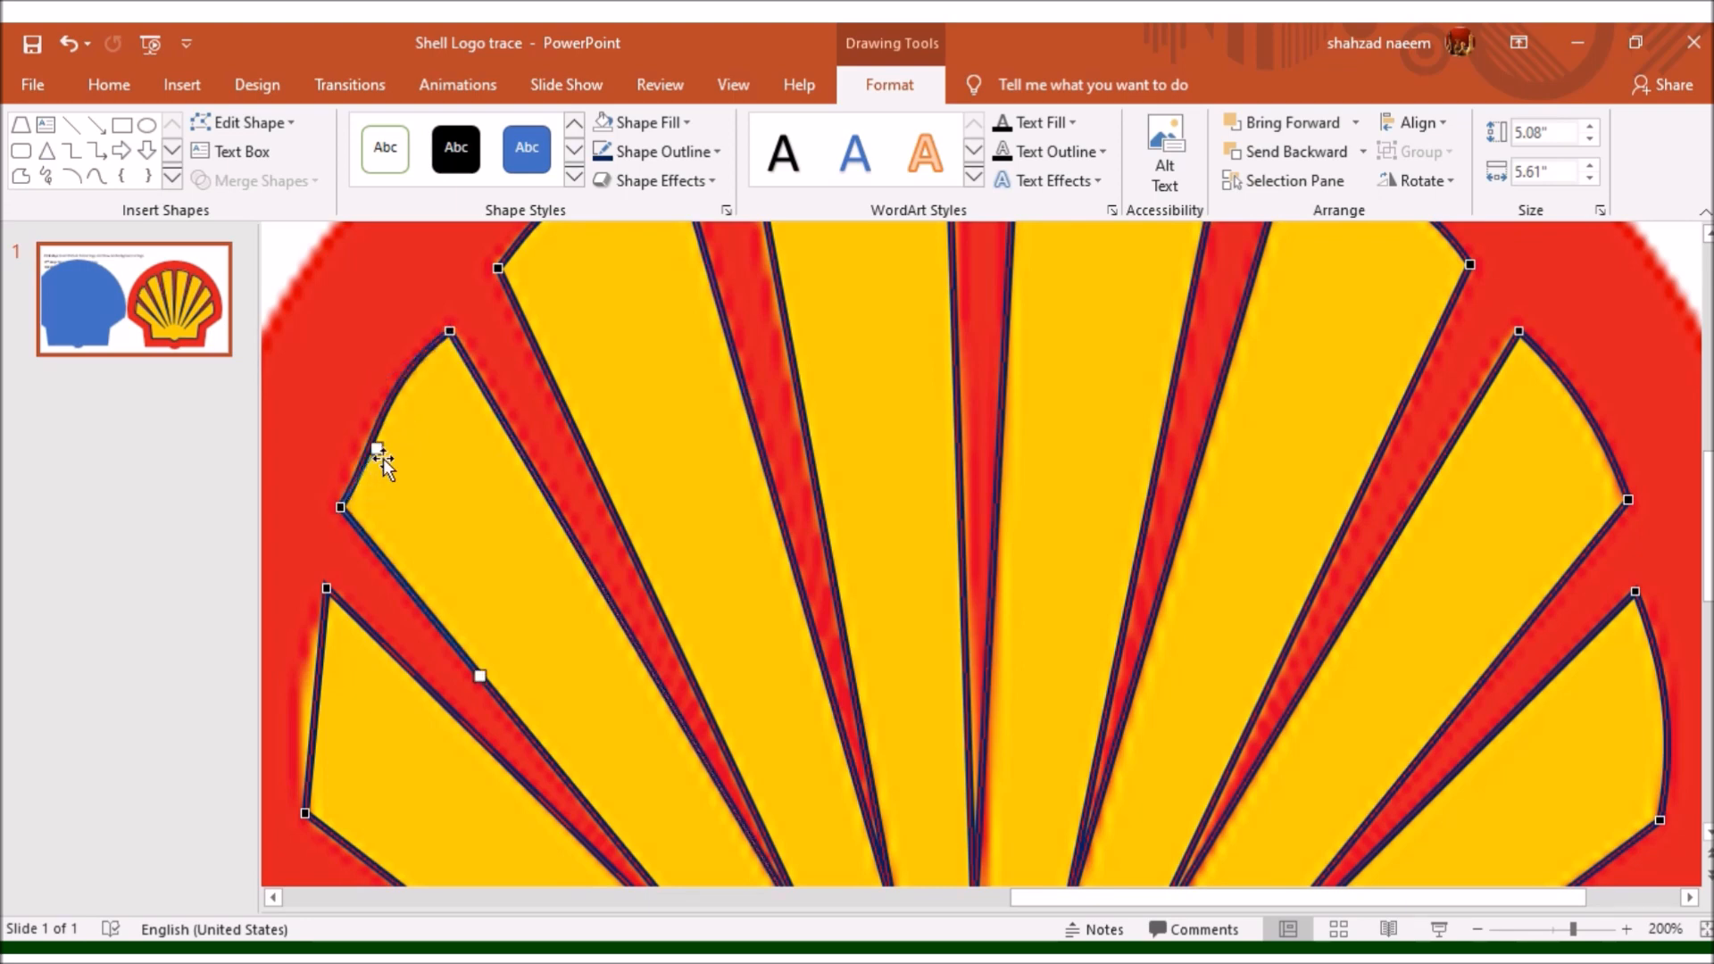
drag(345, 506, 350, 509)
drag(366, 446, 362, 448)
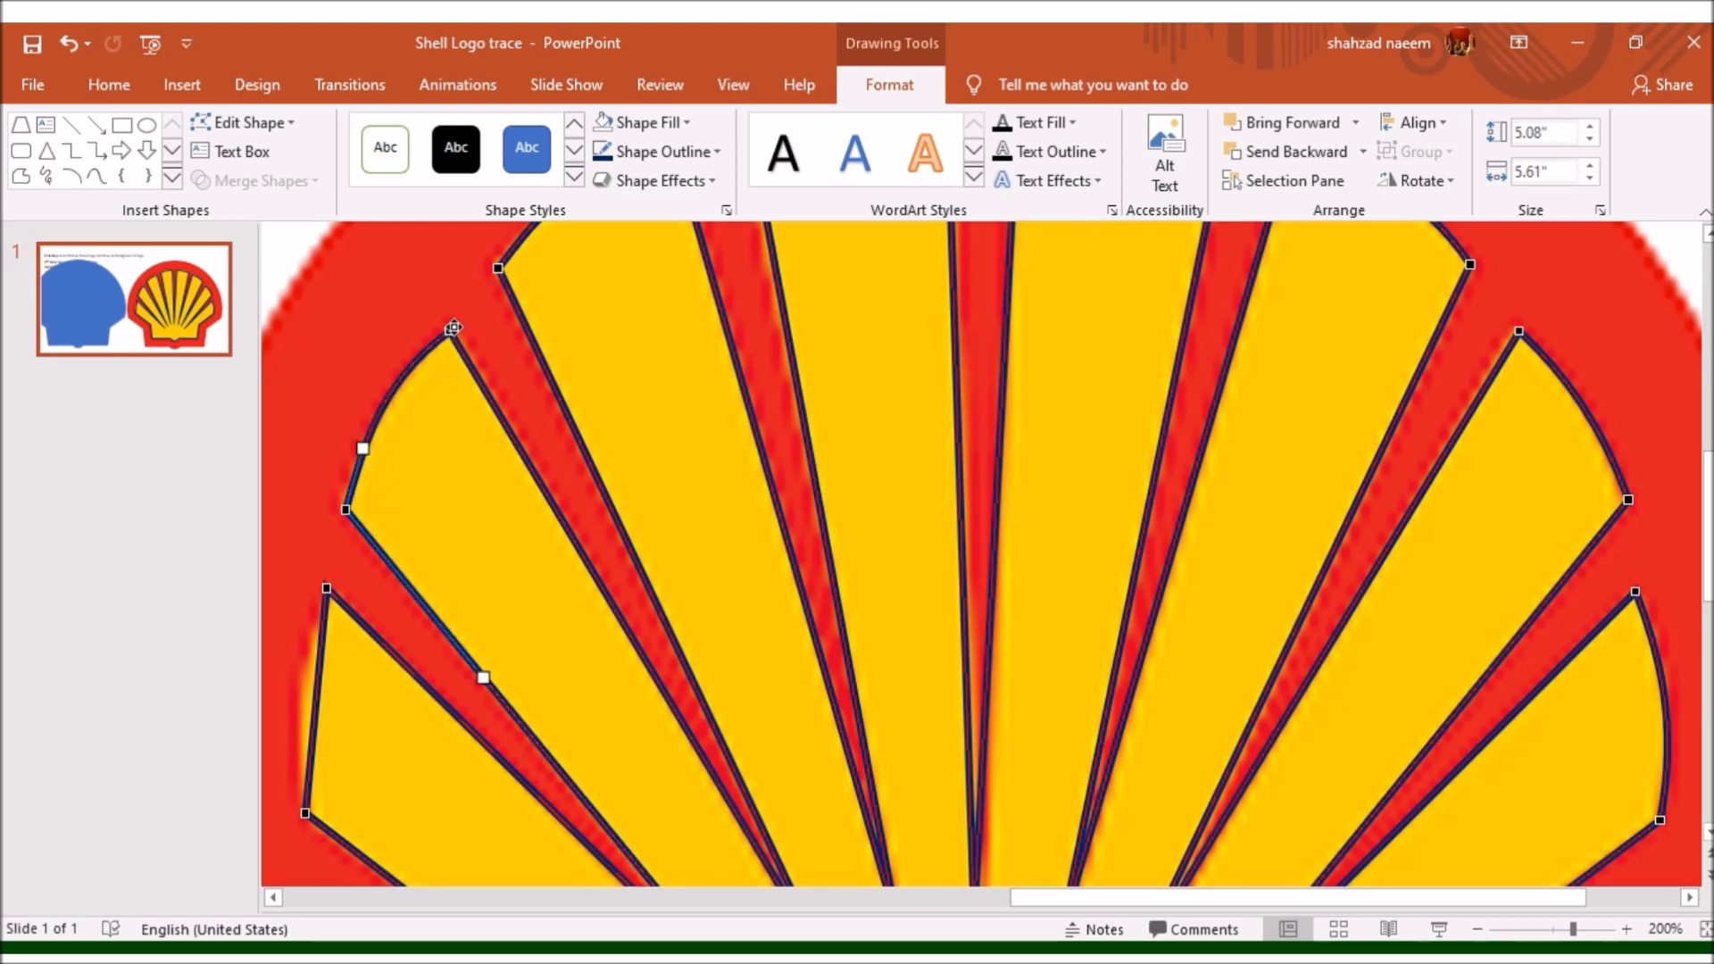
drag(451, 330, 452, 335)
- Curve the outer edge of the lowest ray on the shell's left side to follow the logo
scroll(479, 505, down, 3)
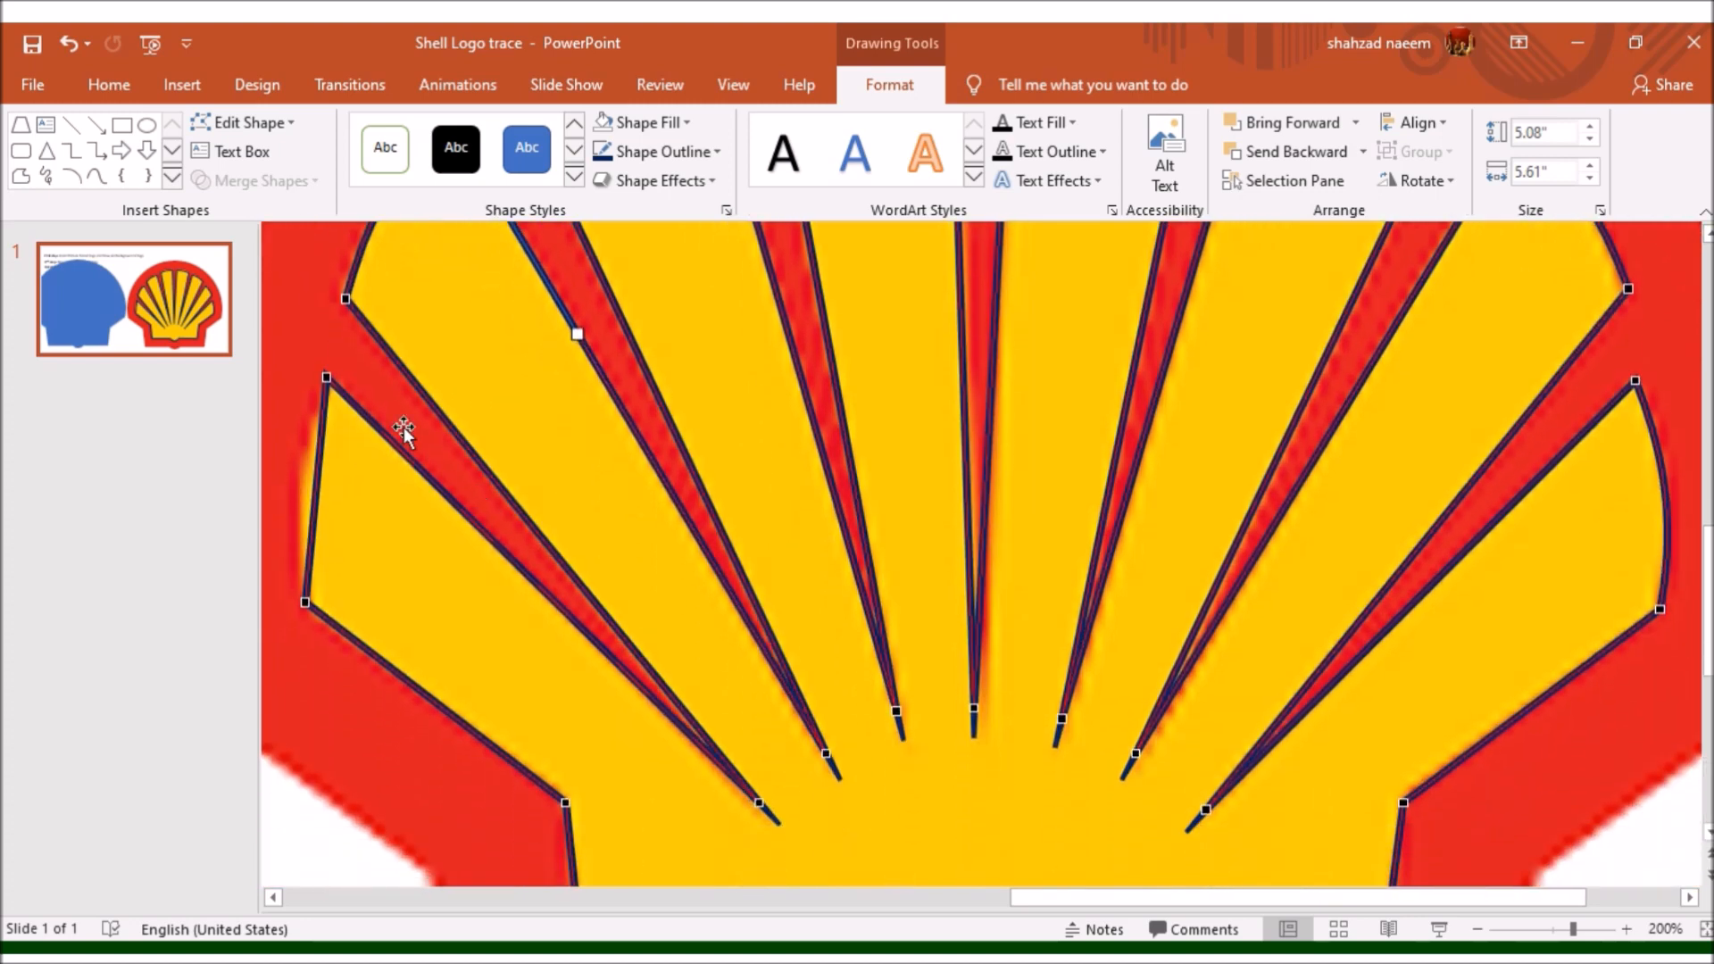
click(327, 380)
drag(317, 451, 296, 451)
click(302, 599)
drag(306, 525, 298, 525)
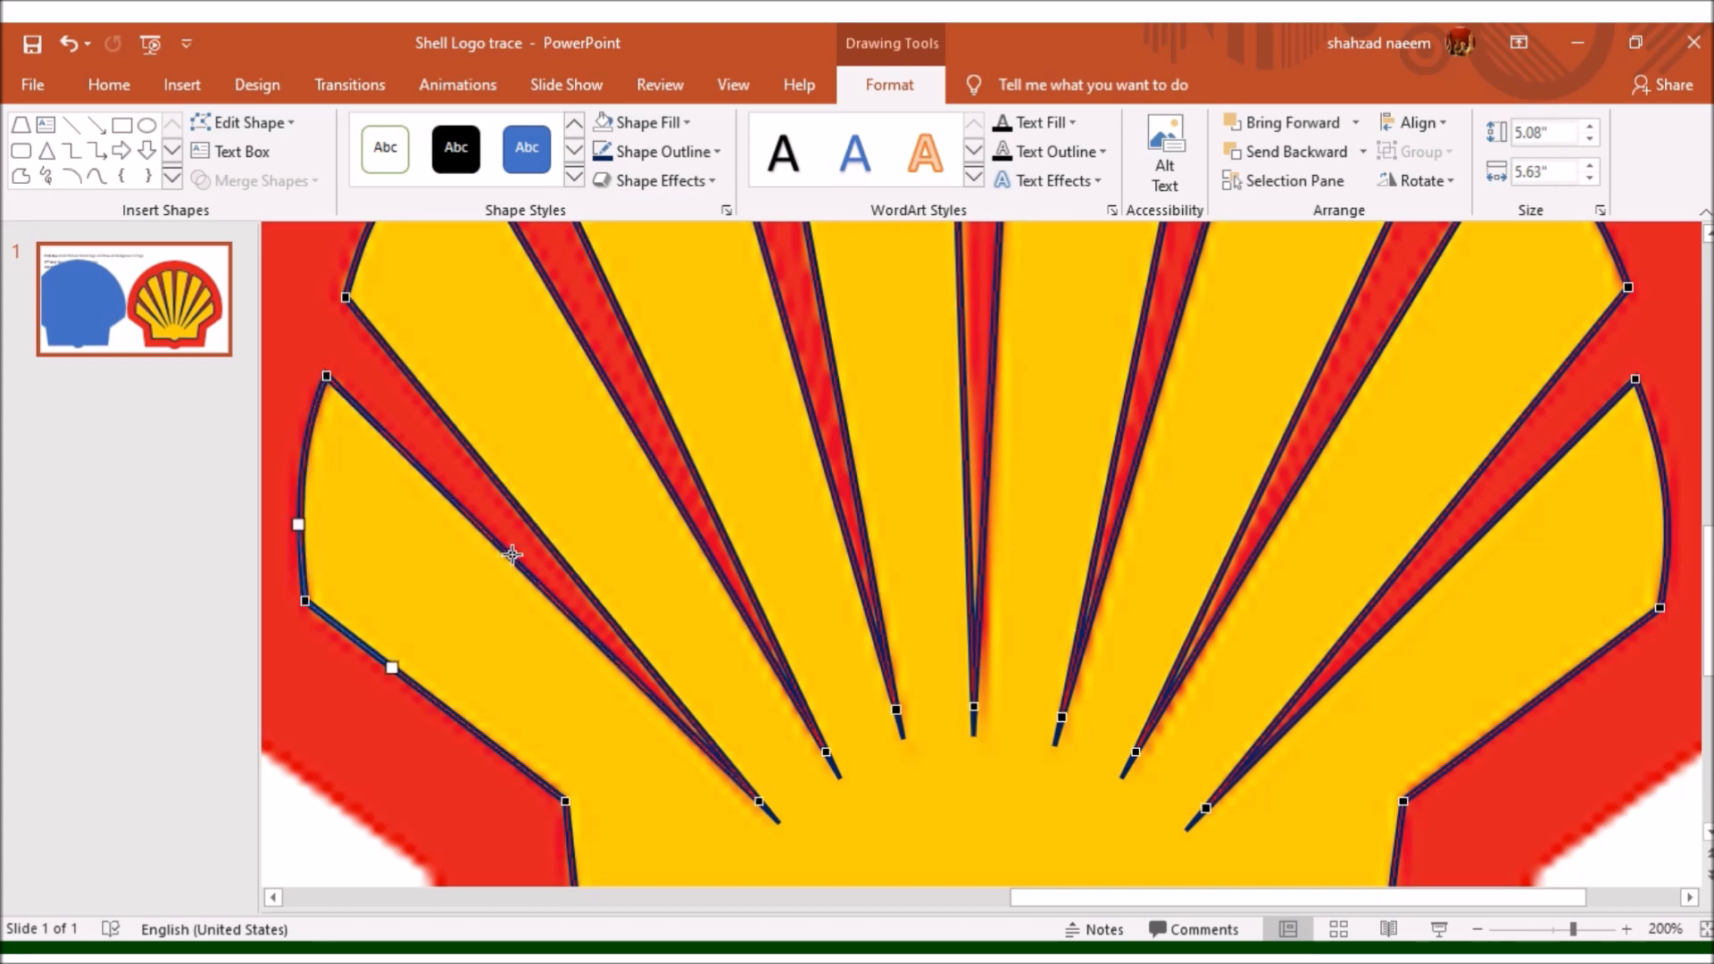
- Reposition the inner tips of the two outermost red gaps on the shell's left side to match the logo
scroll(536, 545, down, 1)
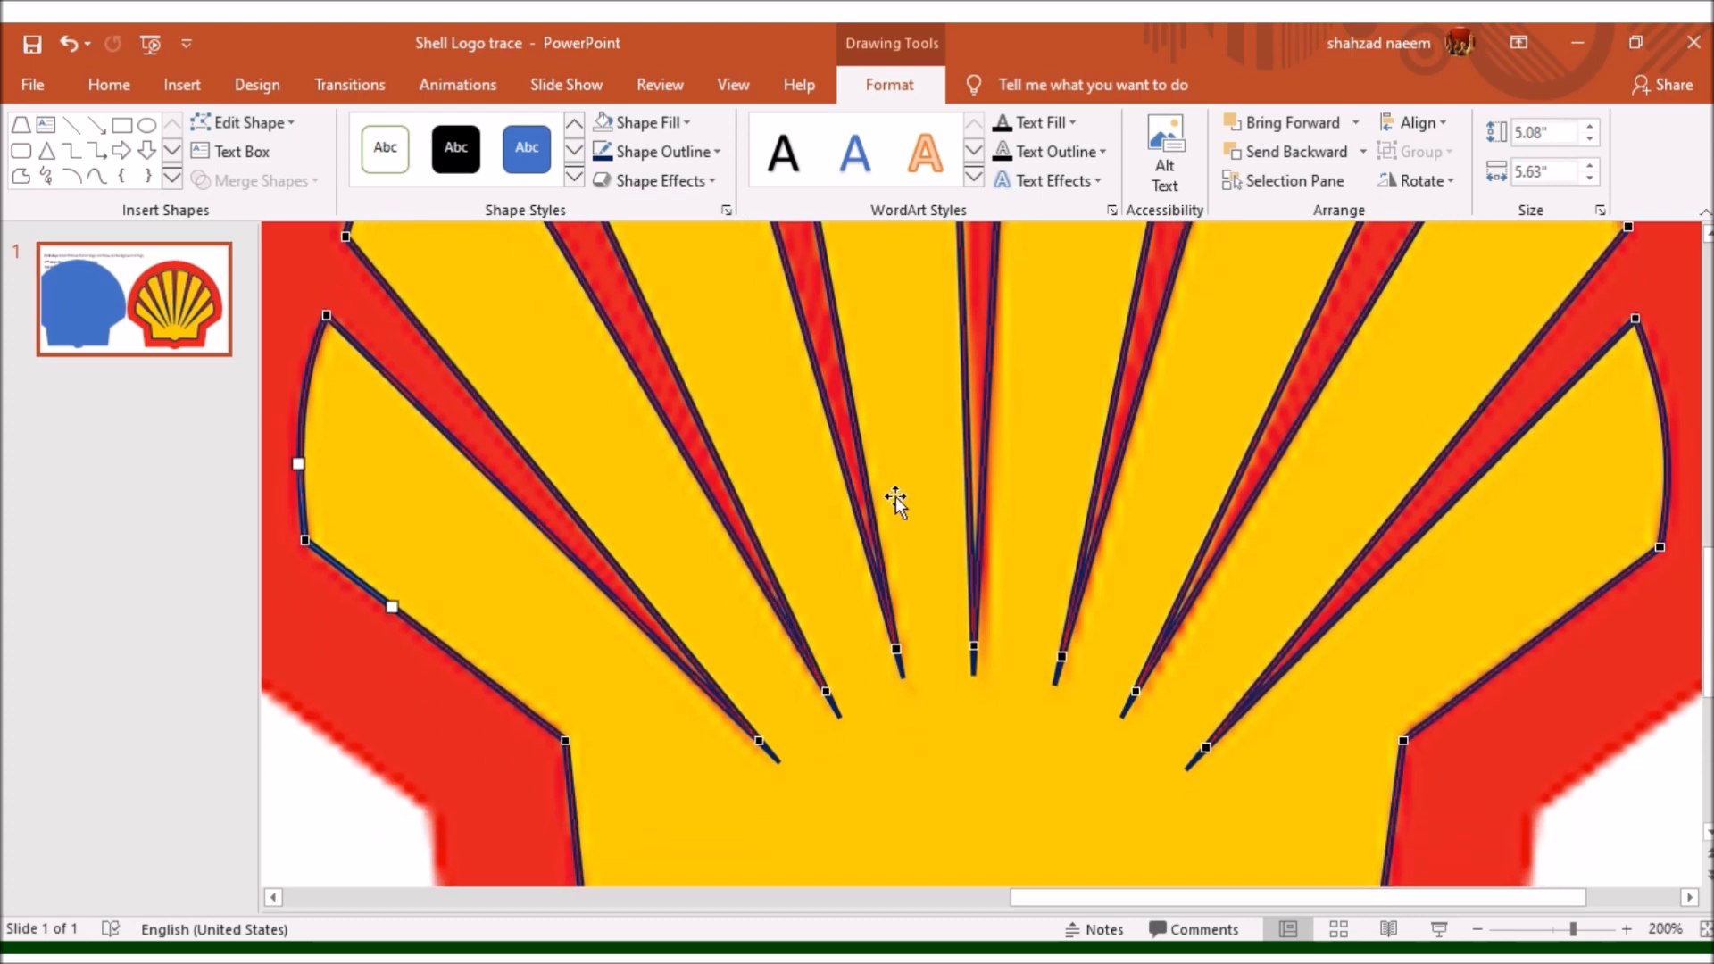
scroll(896, 496, down, 3)
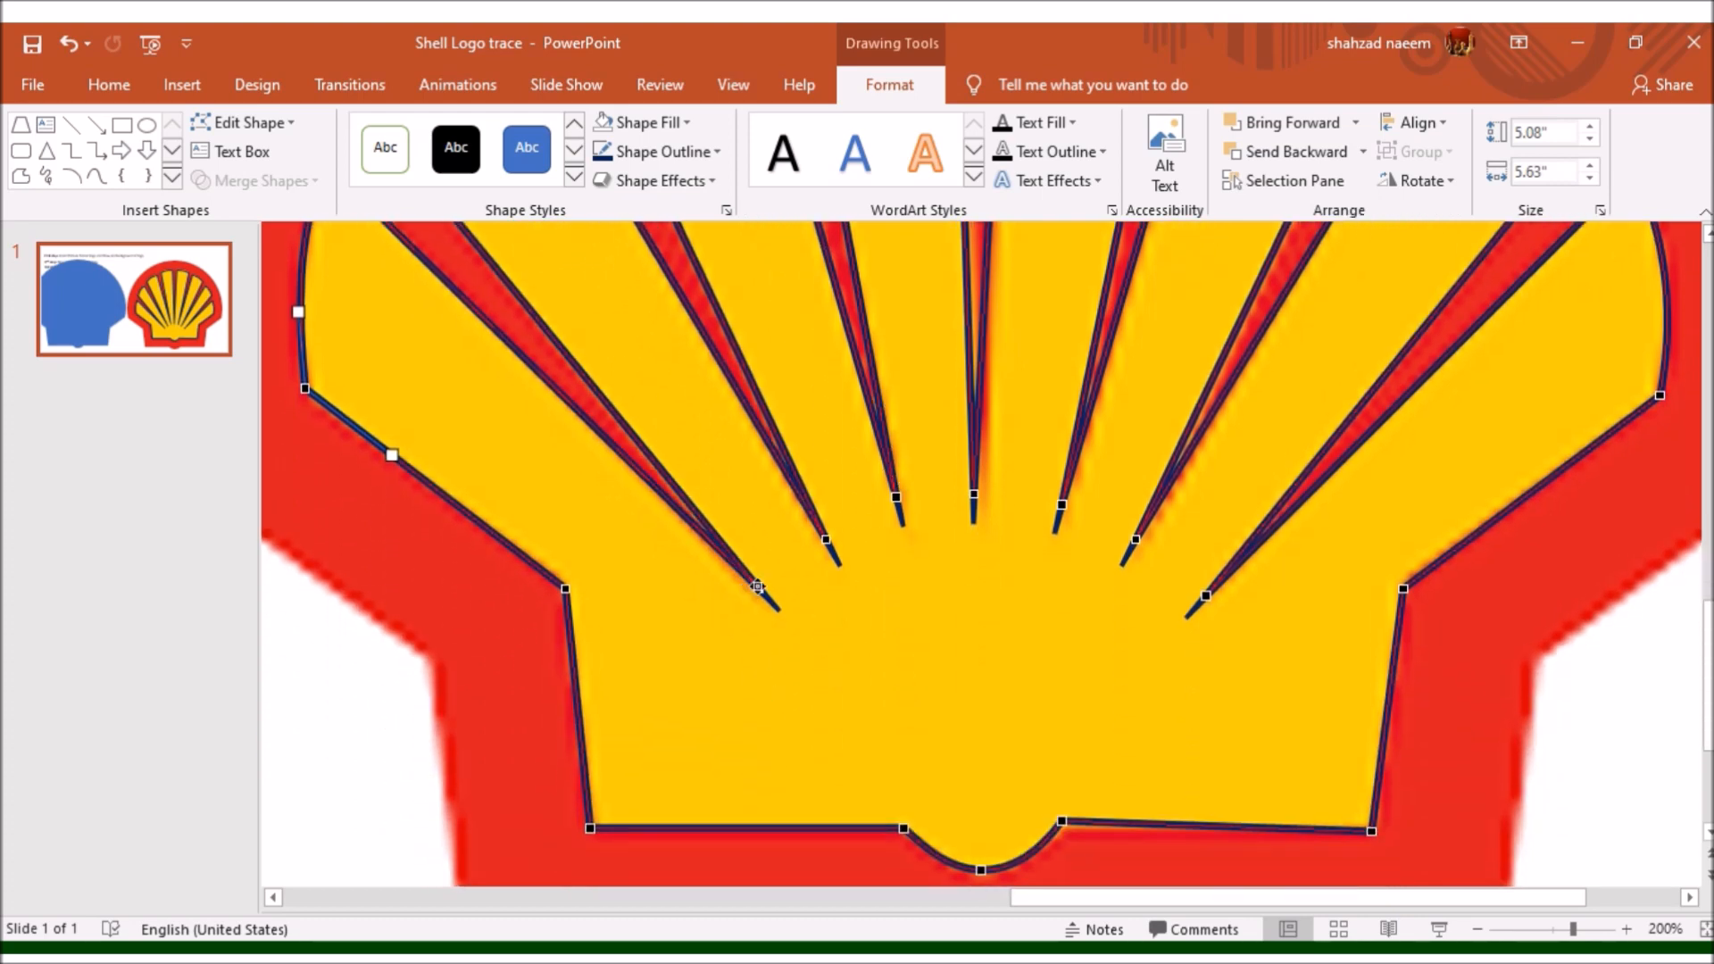
click(758, 587)
drag(758, 586, 748, 583)
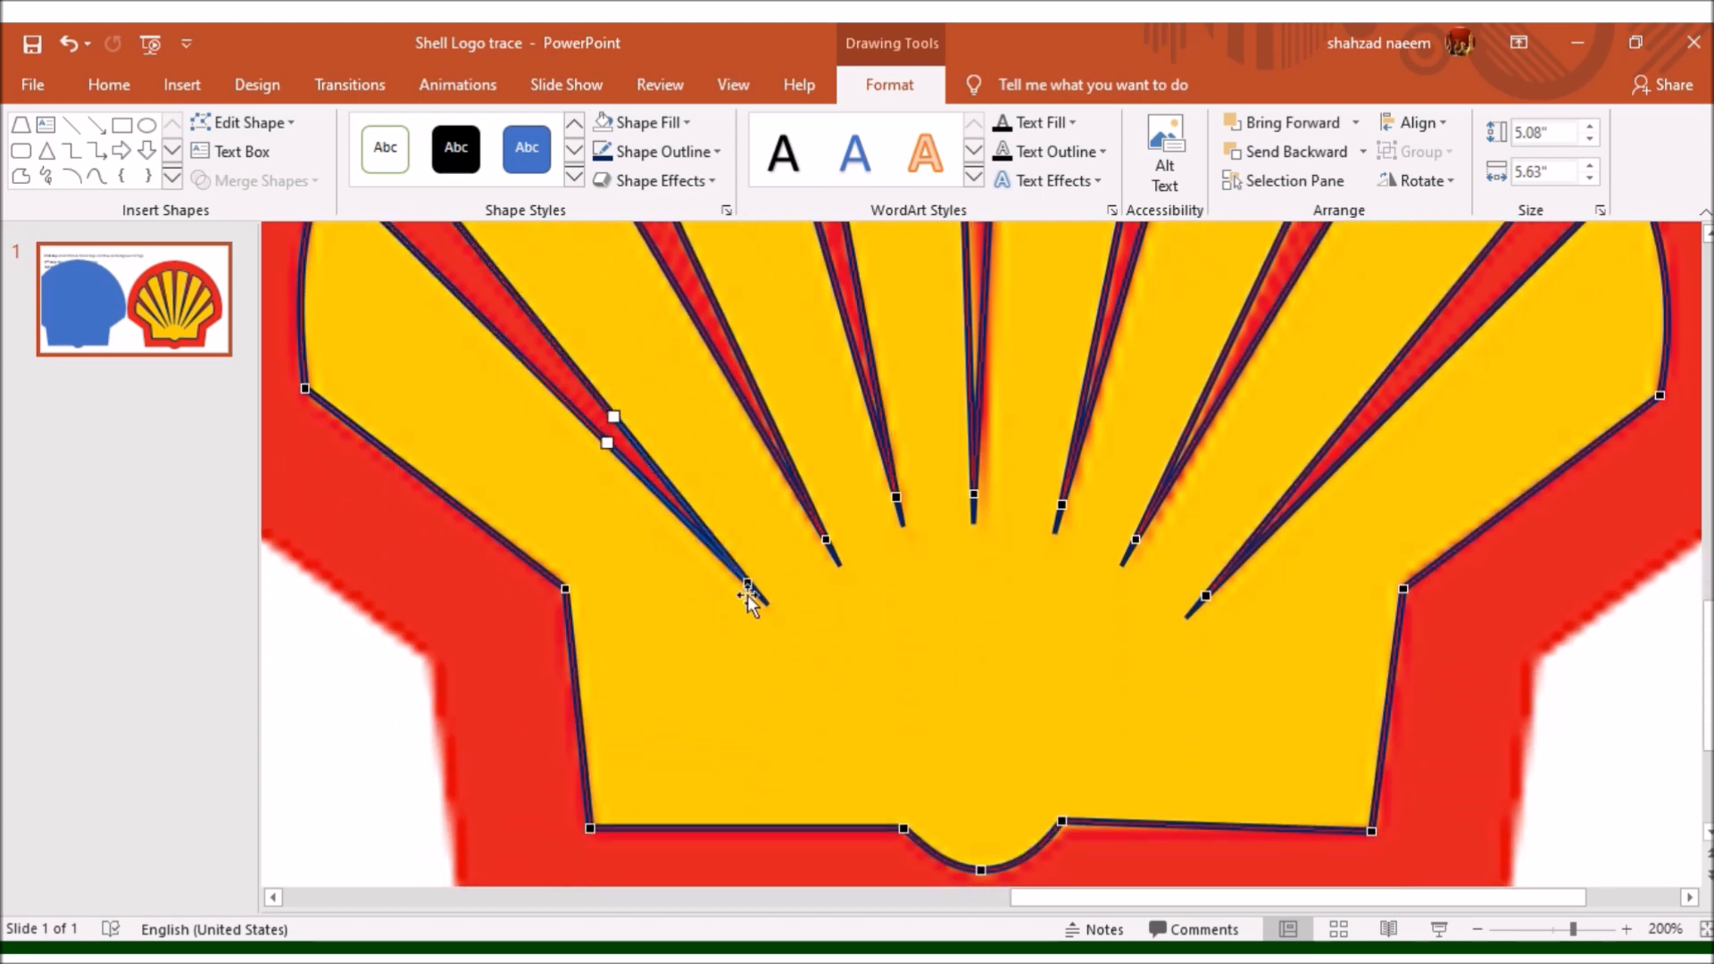
drag(824, 535, 829, 544)
- Reposition the inner tips of the centre red gap and the gap just left of it to match the logo
scroll(832, 557, up, 8)
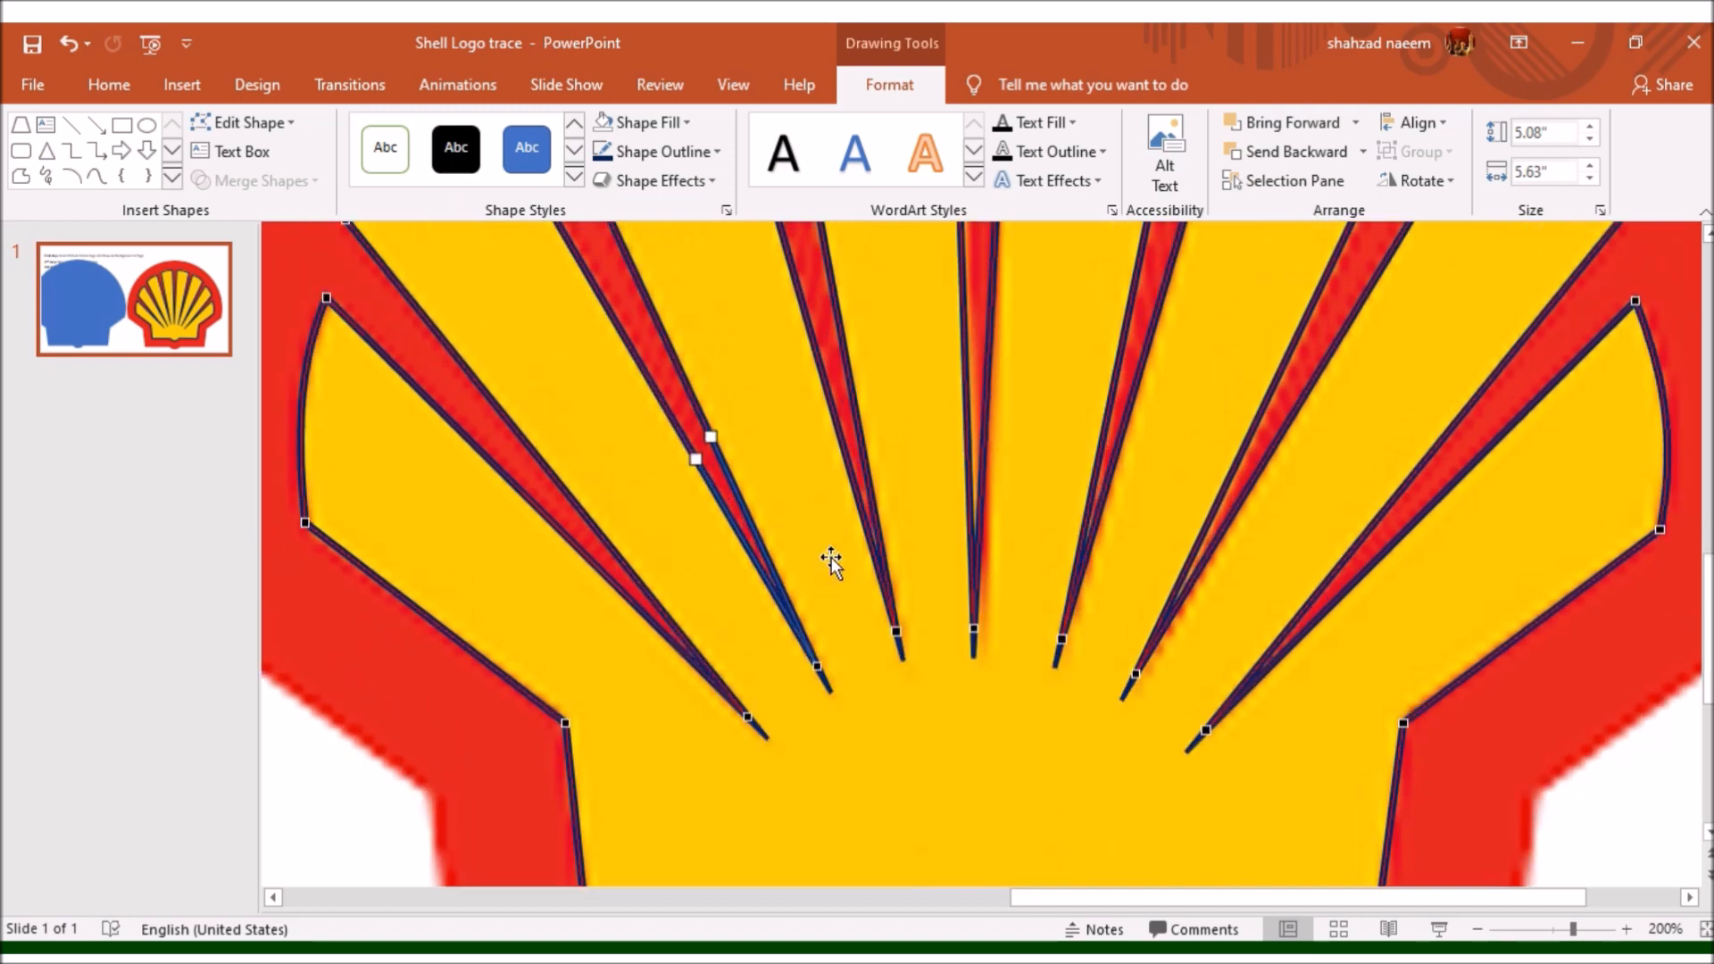
scroll(833, 558, down, 6)
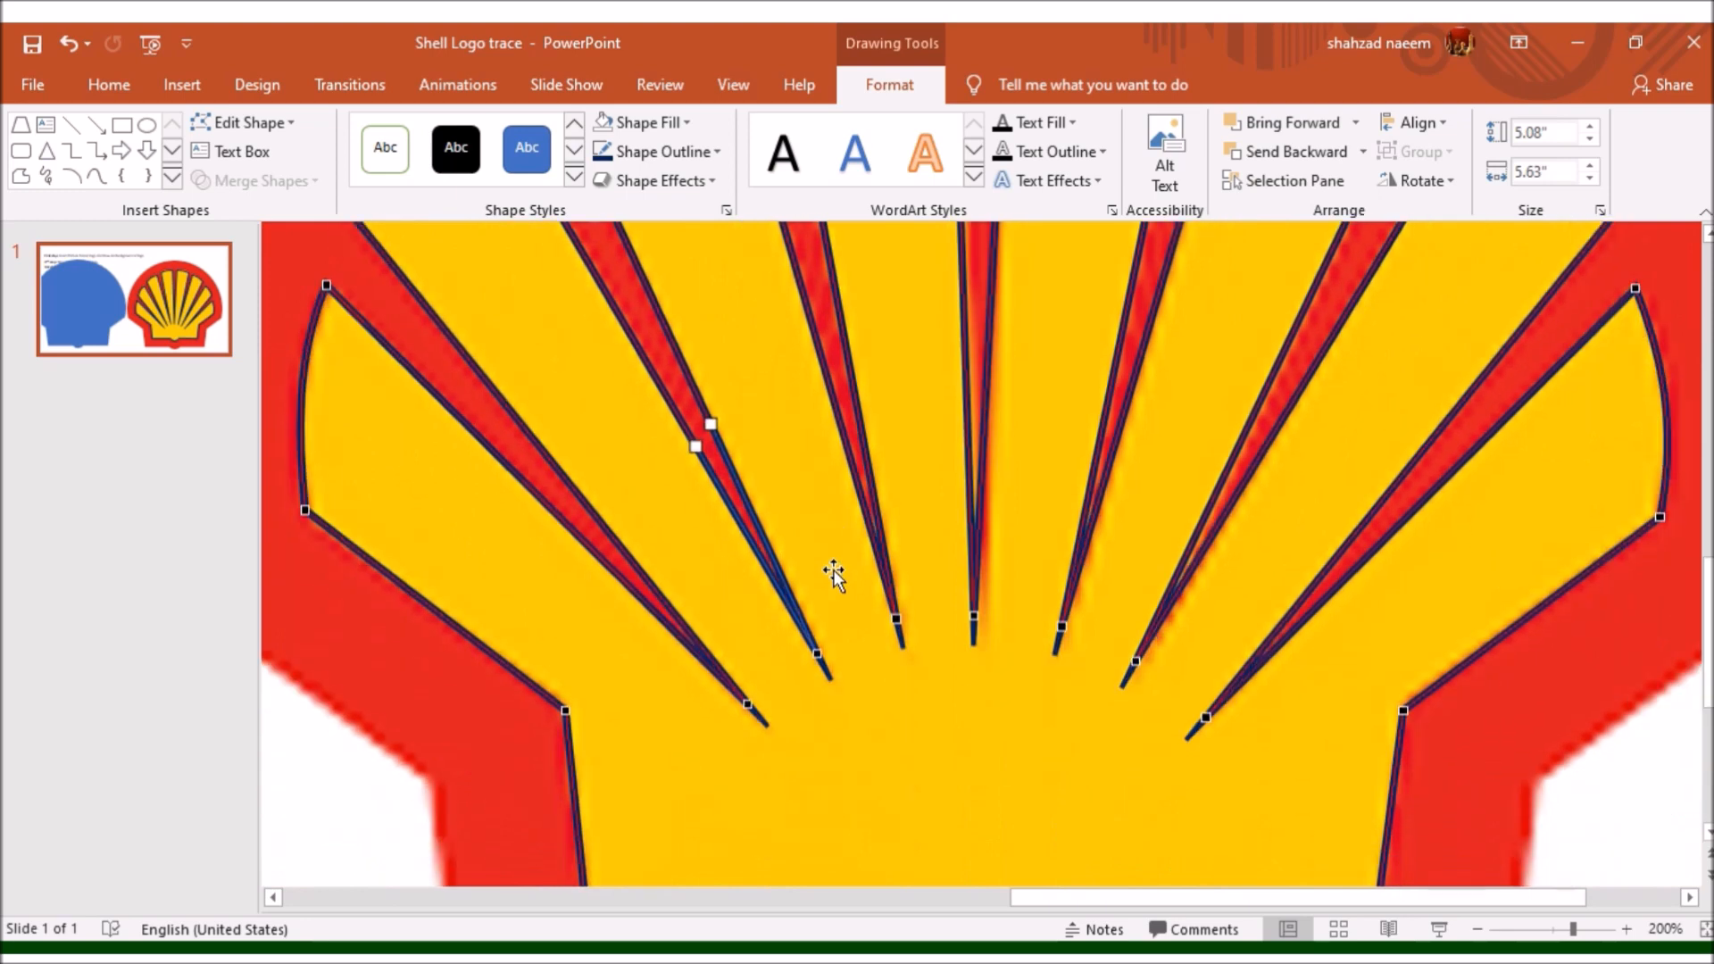
click(897, 616)
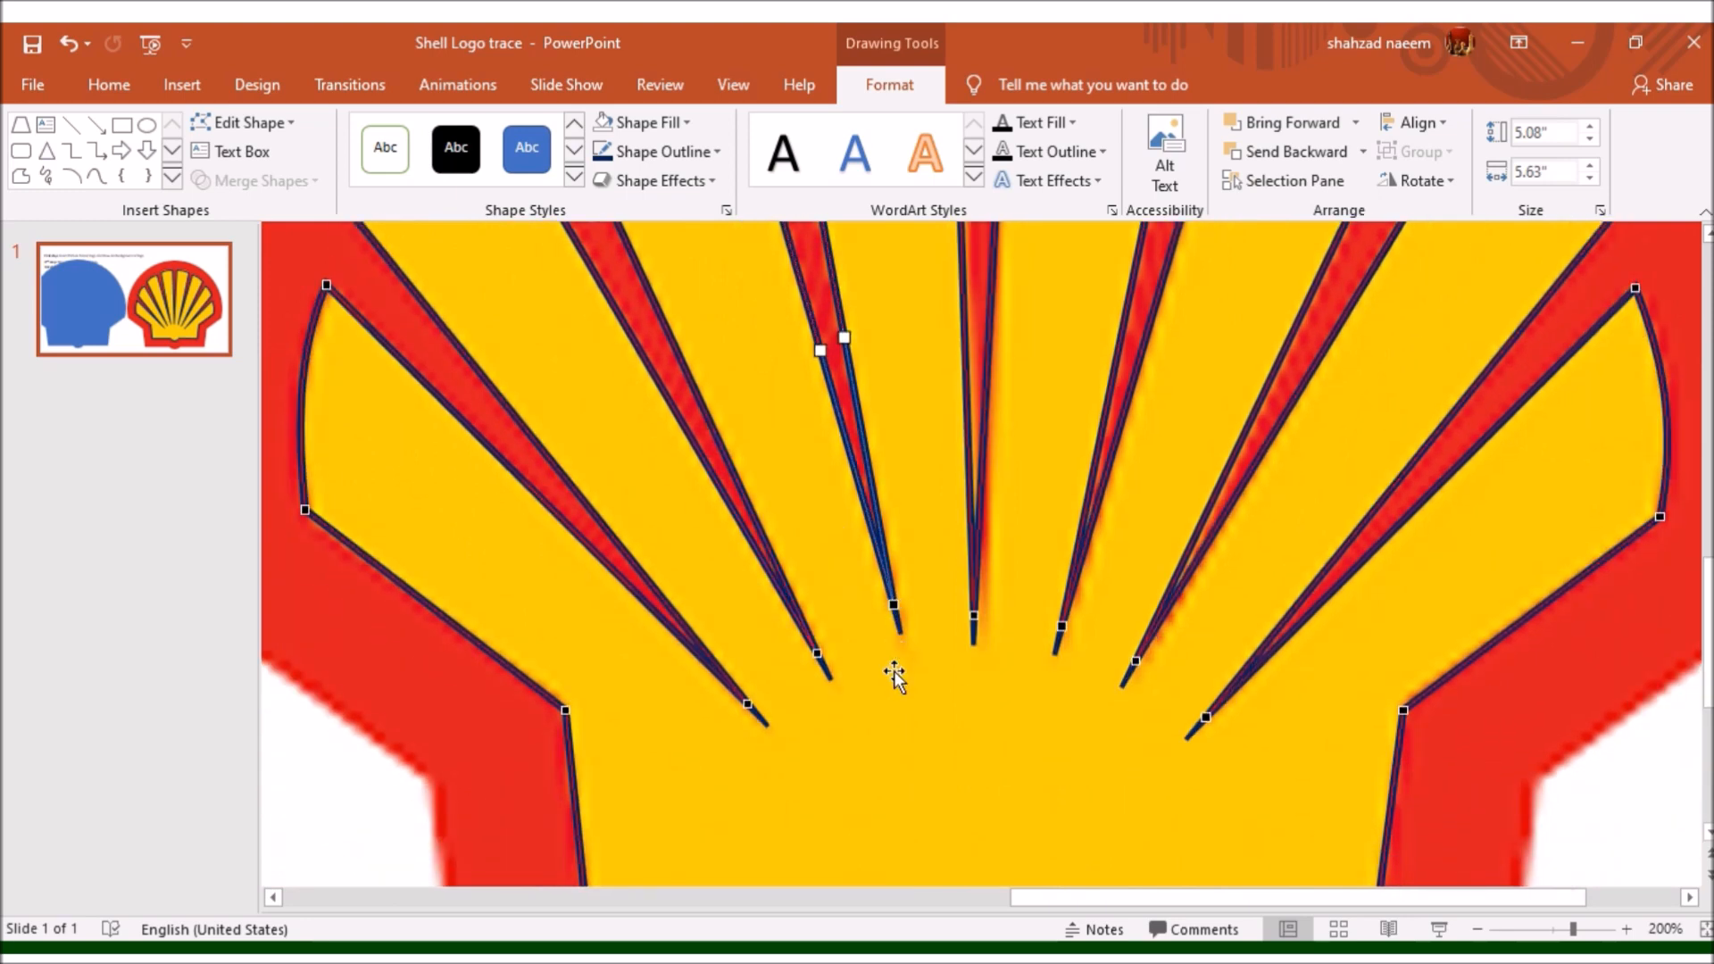
drag(893, 605, 981, 606)
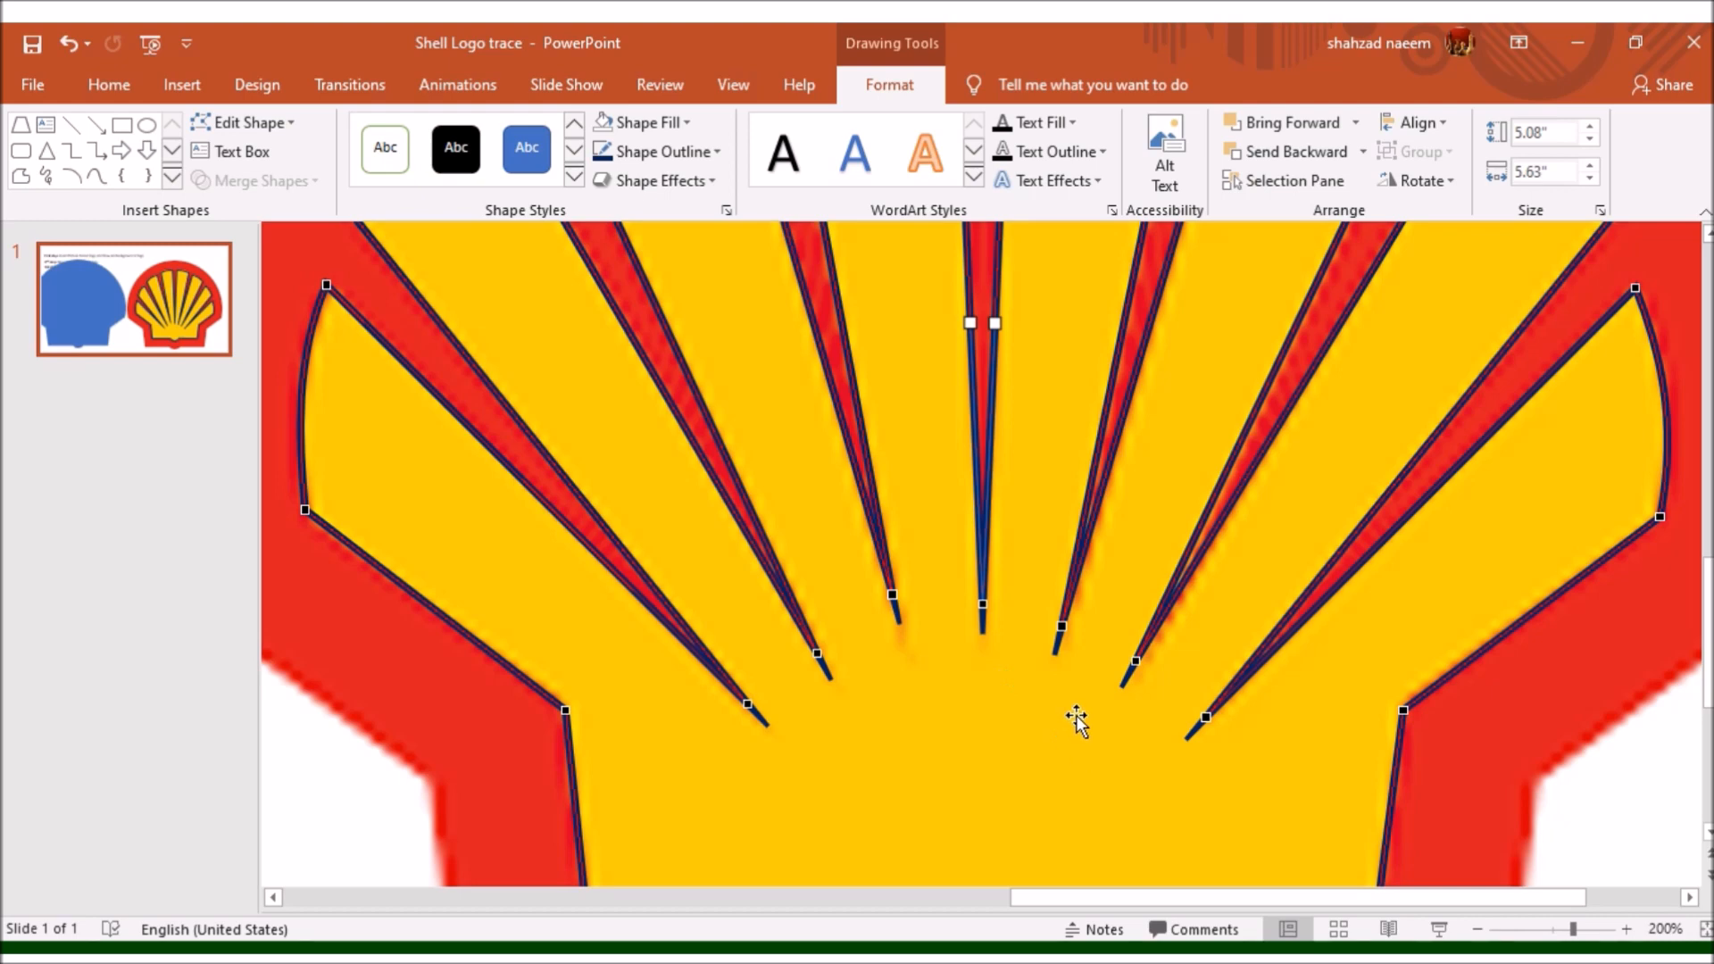
mouse_move(892, 595)
mouse_down()
mouse_move(895, 616)
mouse_move(903, 602)
mouse_up()
- Adjust the outer left corner point of the ray just left of centre
scroll(902, 602, up, 5)
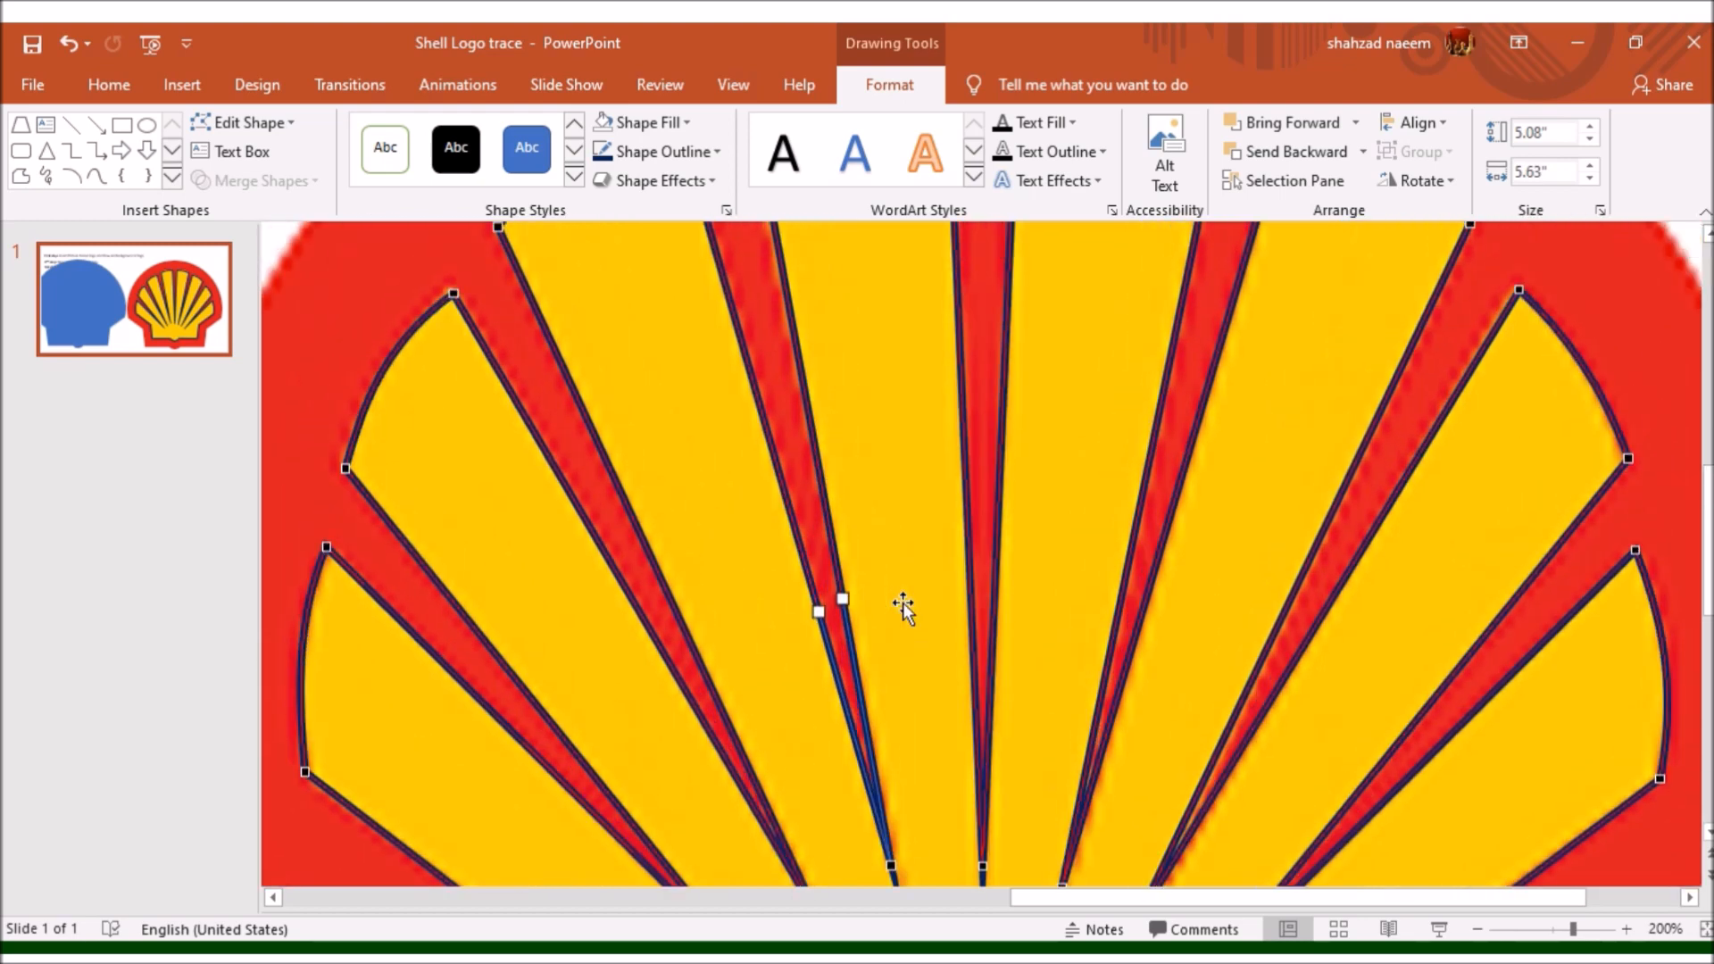
scroll(902, 602, up, 1)
click(746, 288)
scroll(784, 393, down, 5)
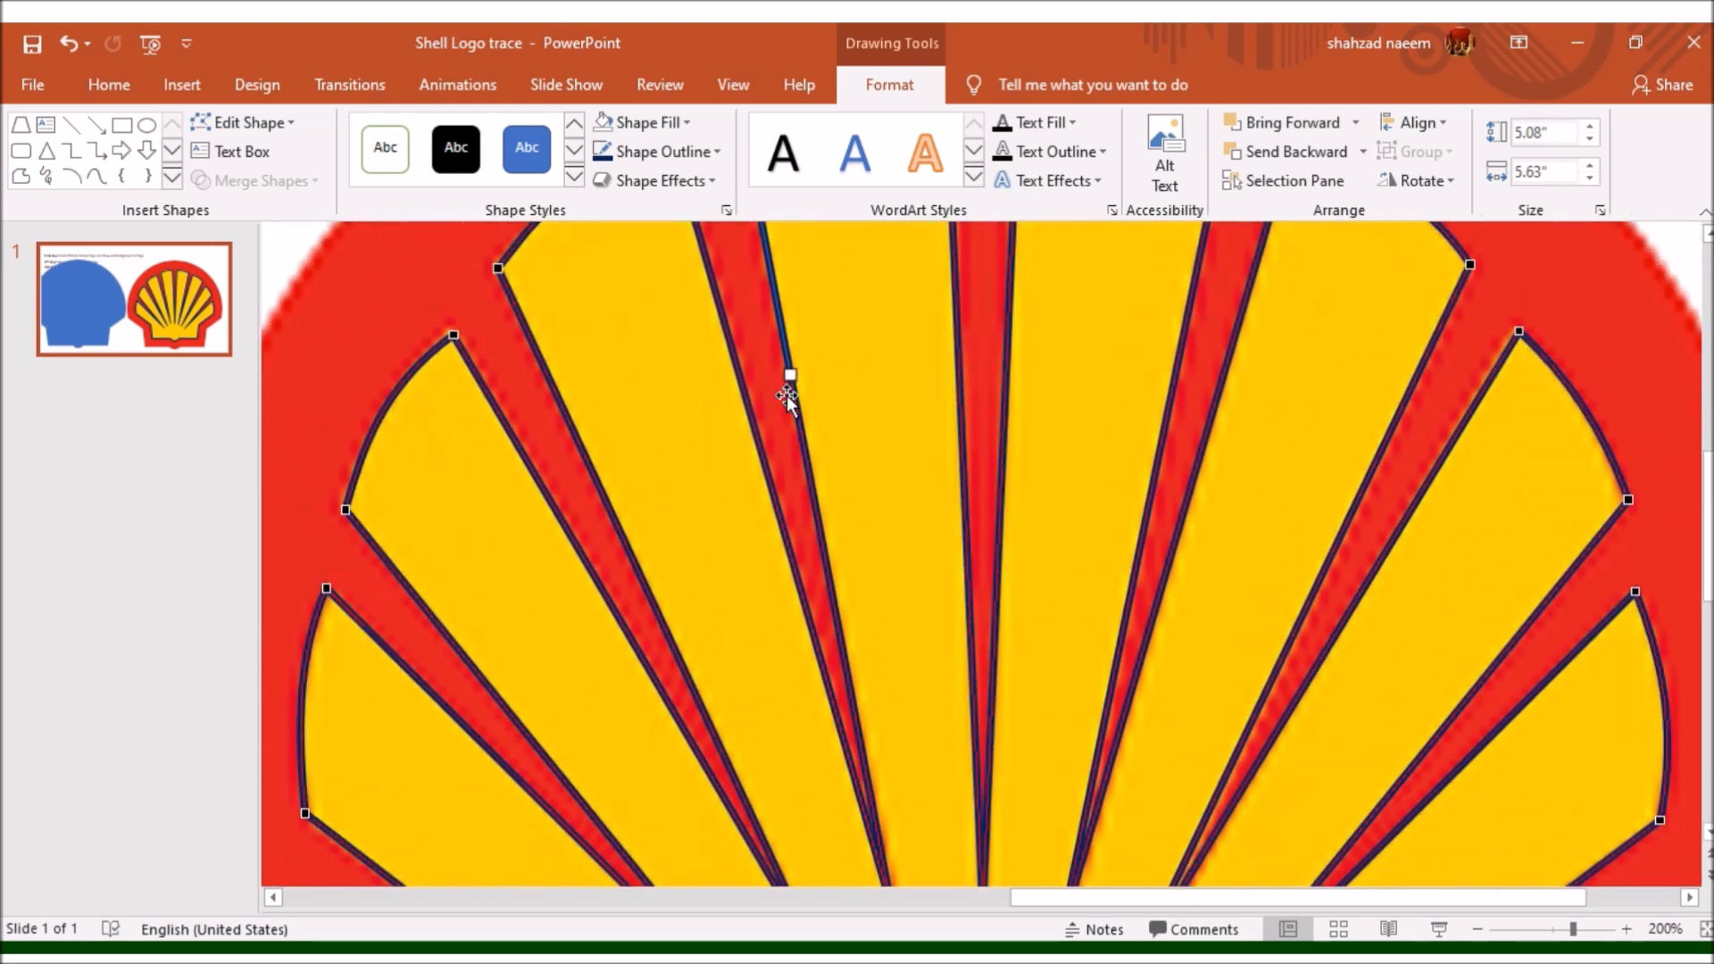
scroll(787, 398, down, 7)
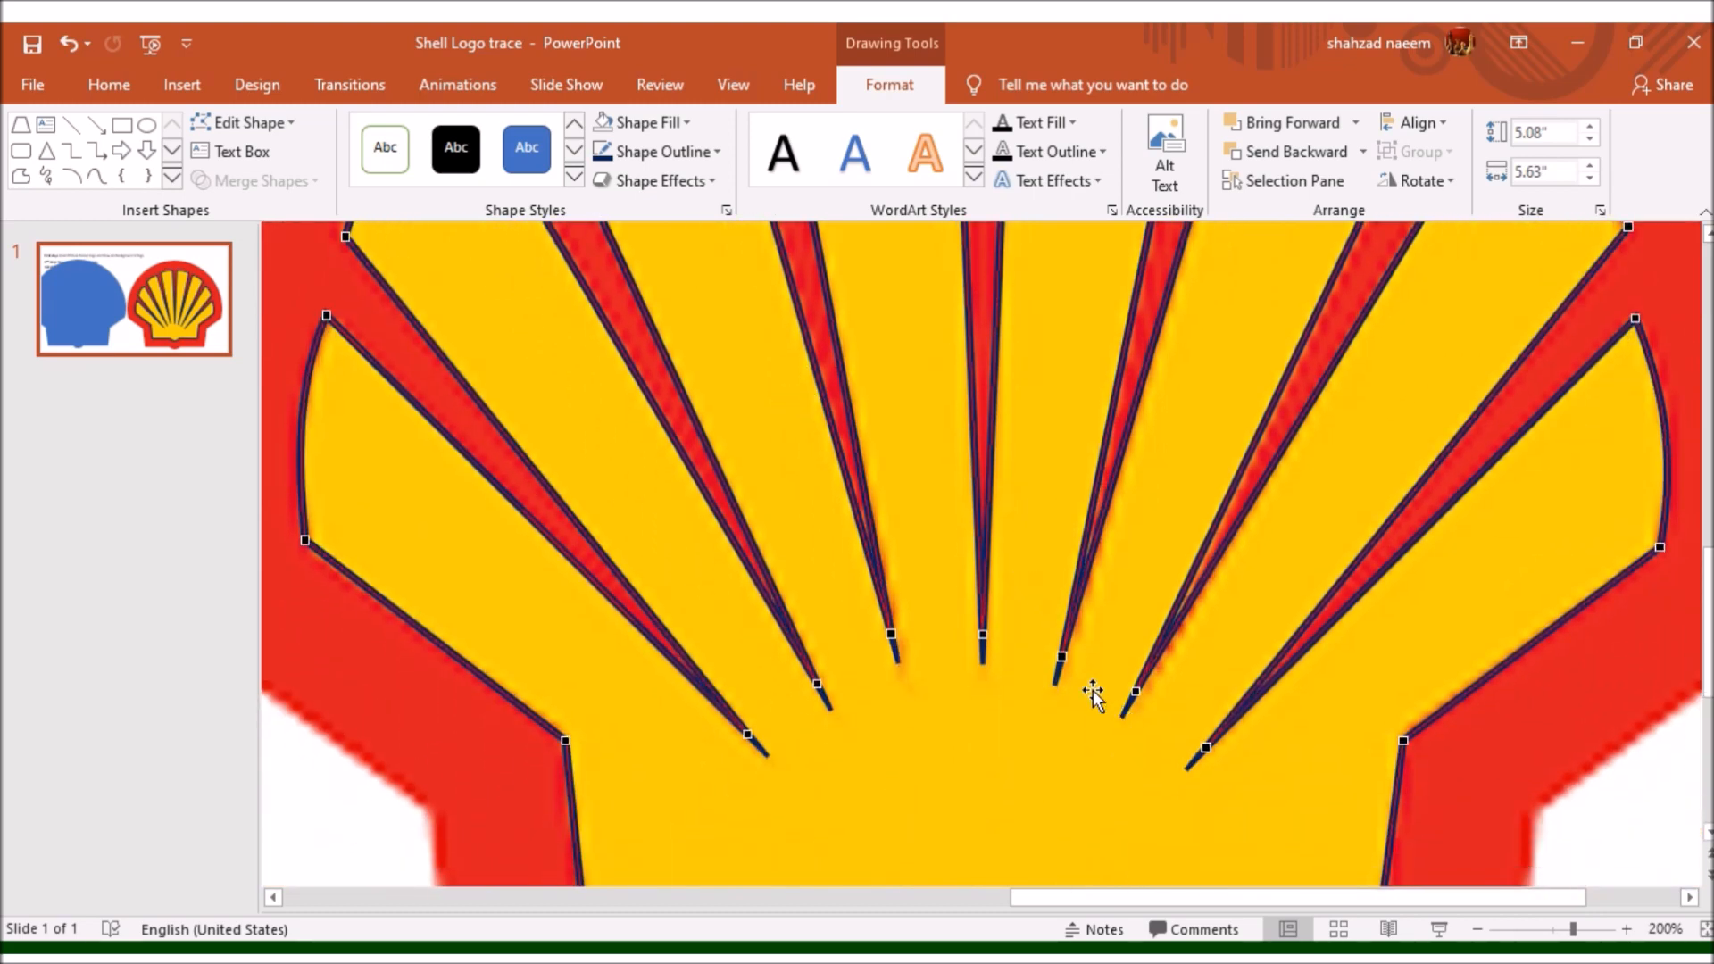
- Reposition the inner tips of the three red gaps right of the shell's centre gap to match the logo
click(1062, 659)
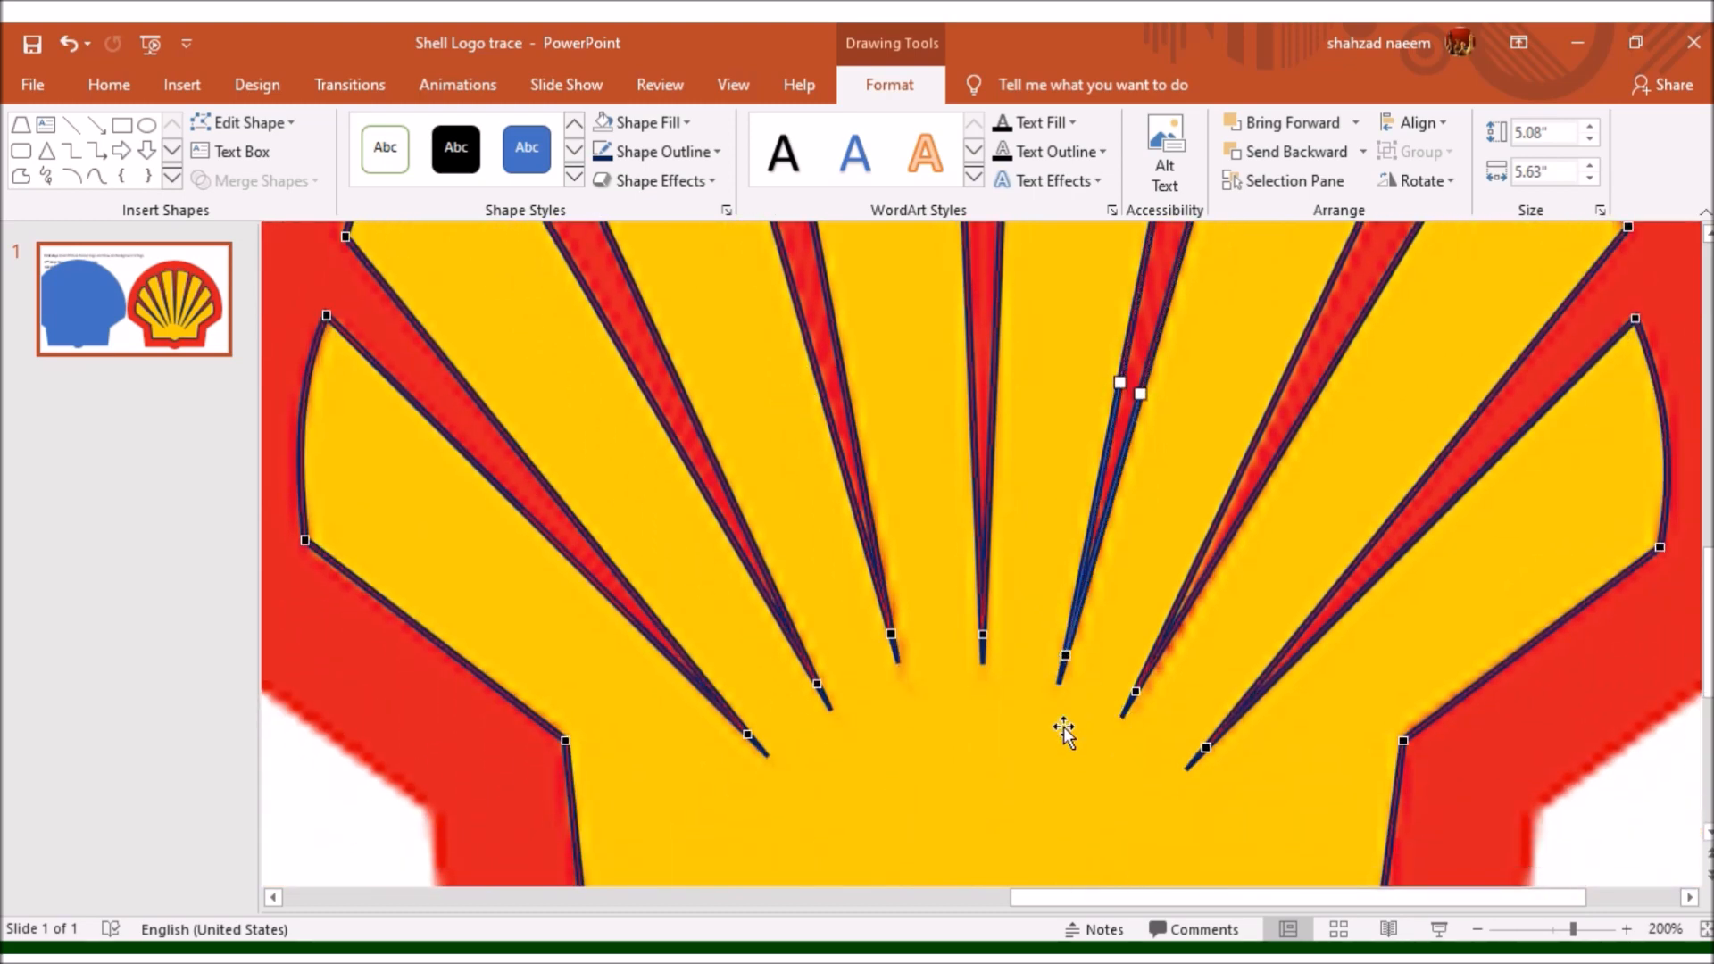
click(1138, 689)
drag(1154, 675, 1148, 678)
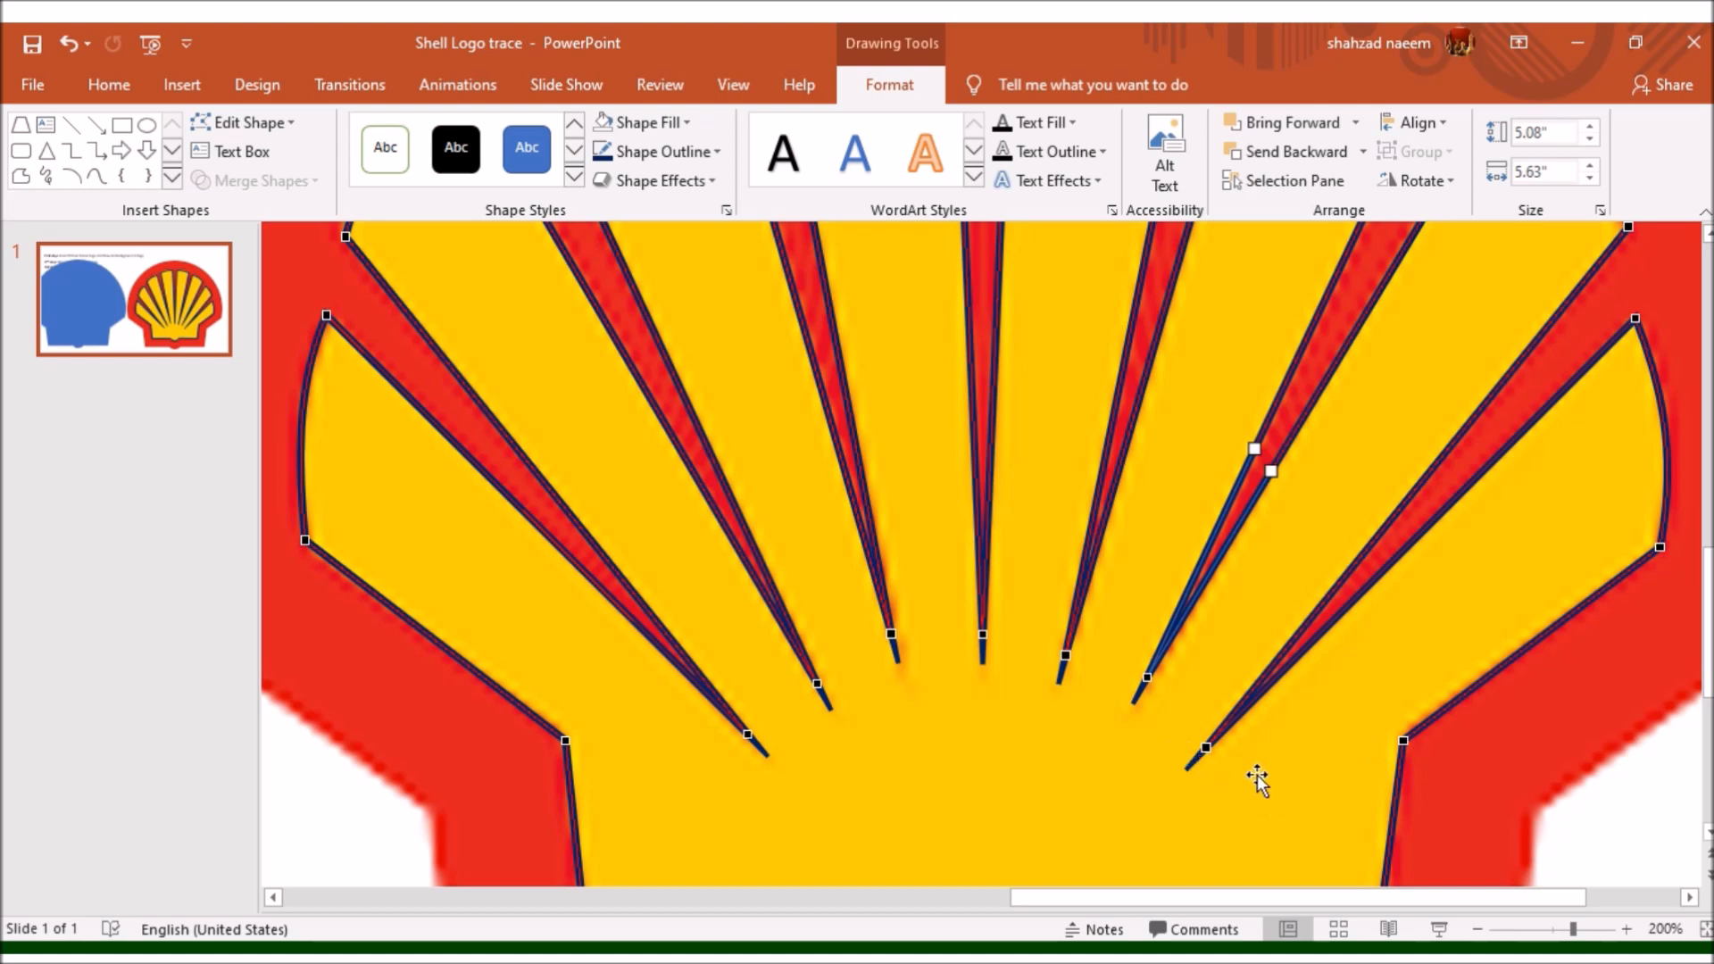
mouse_move(1205, 745)
mouse_down()
mouse_move(1234, 717)
mouse_move(1223, 739)
mouse_up()
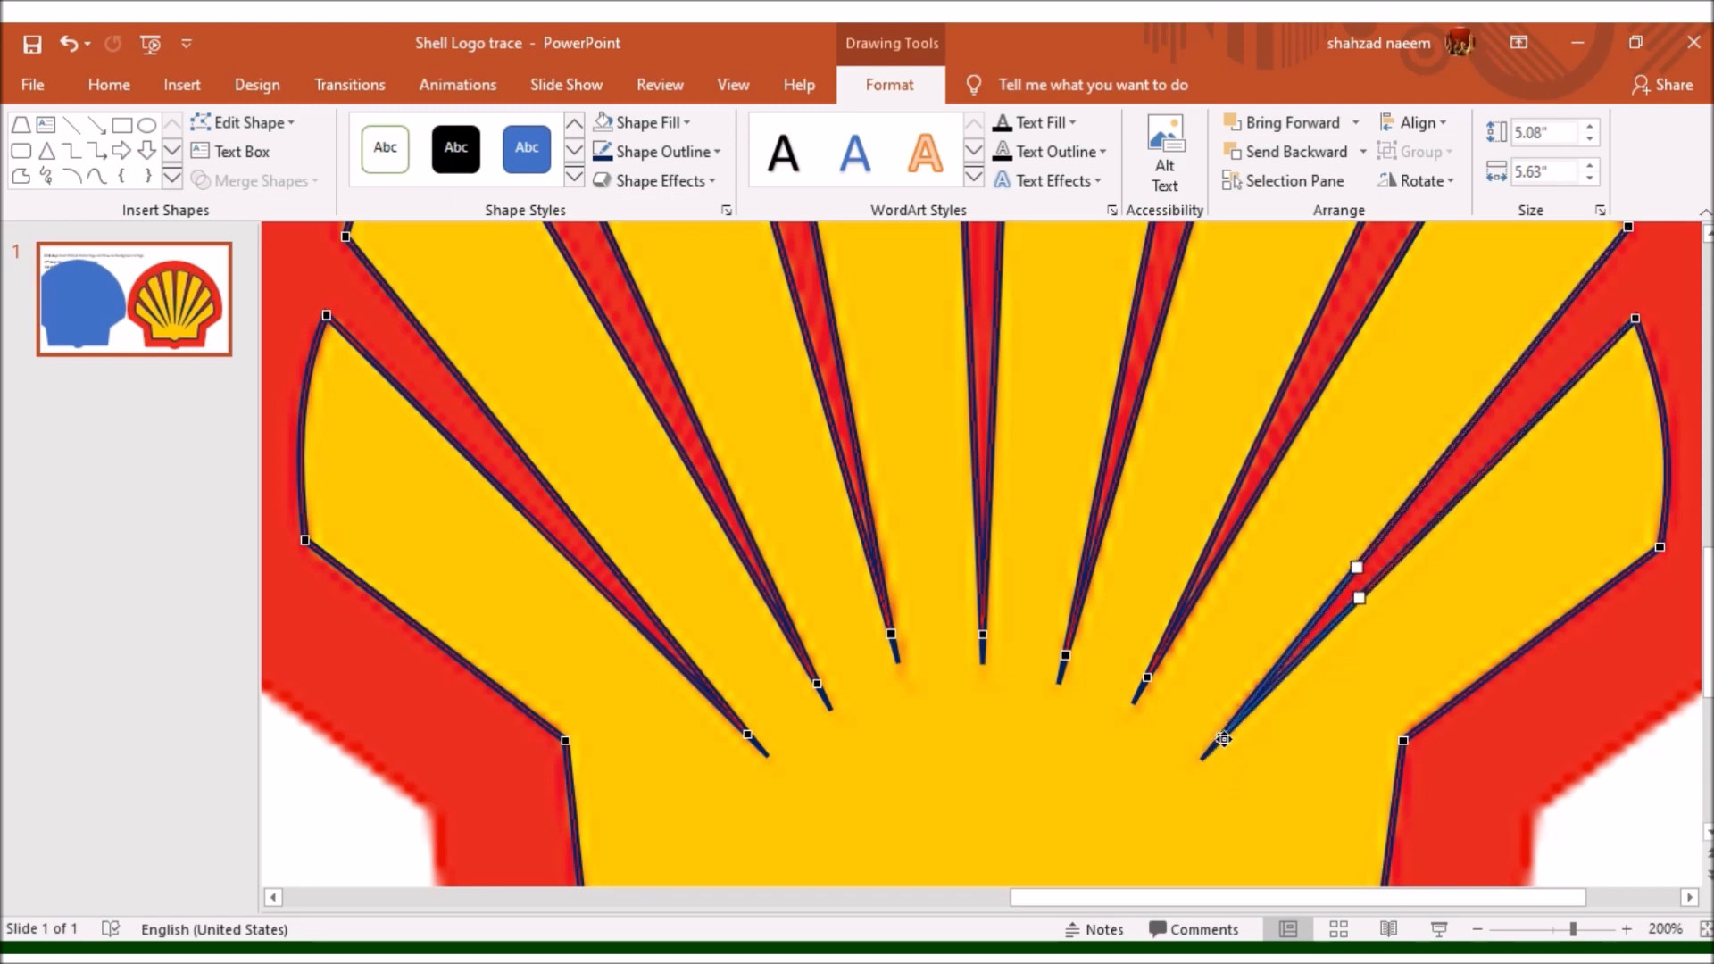
mouse_move(1145, 676)
mouse_down()
mouse_move(1156, 686)
mouse_move(1159, 666)
mouse_up()
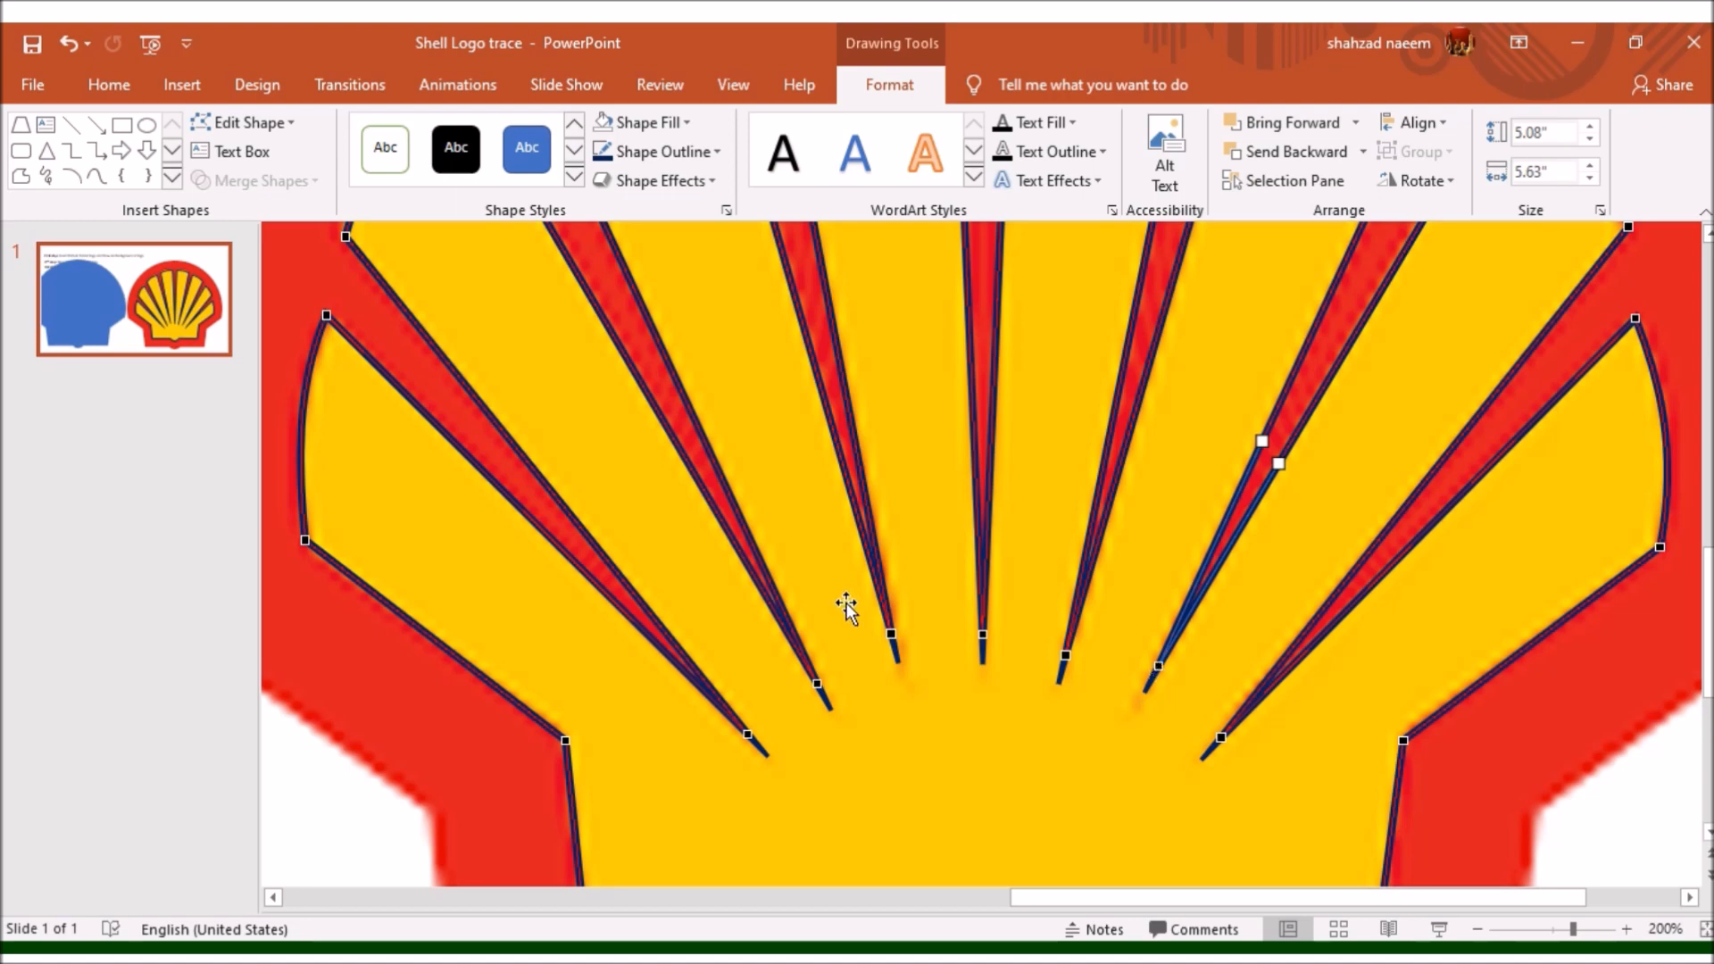
- Remove the traced shell's outline and fill the shape with the standard yellow
ctrl+scroll(688, 485, down, 7)
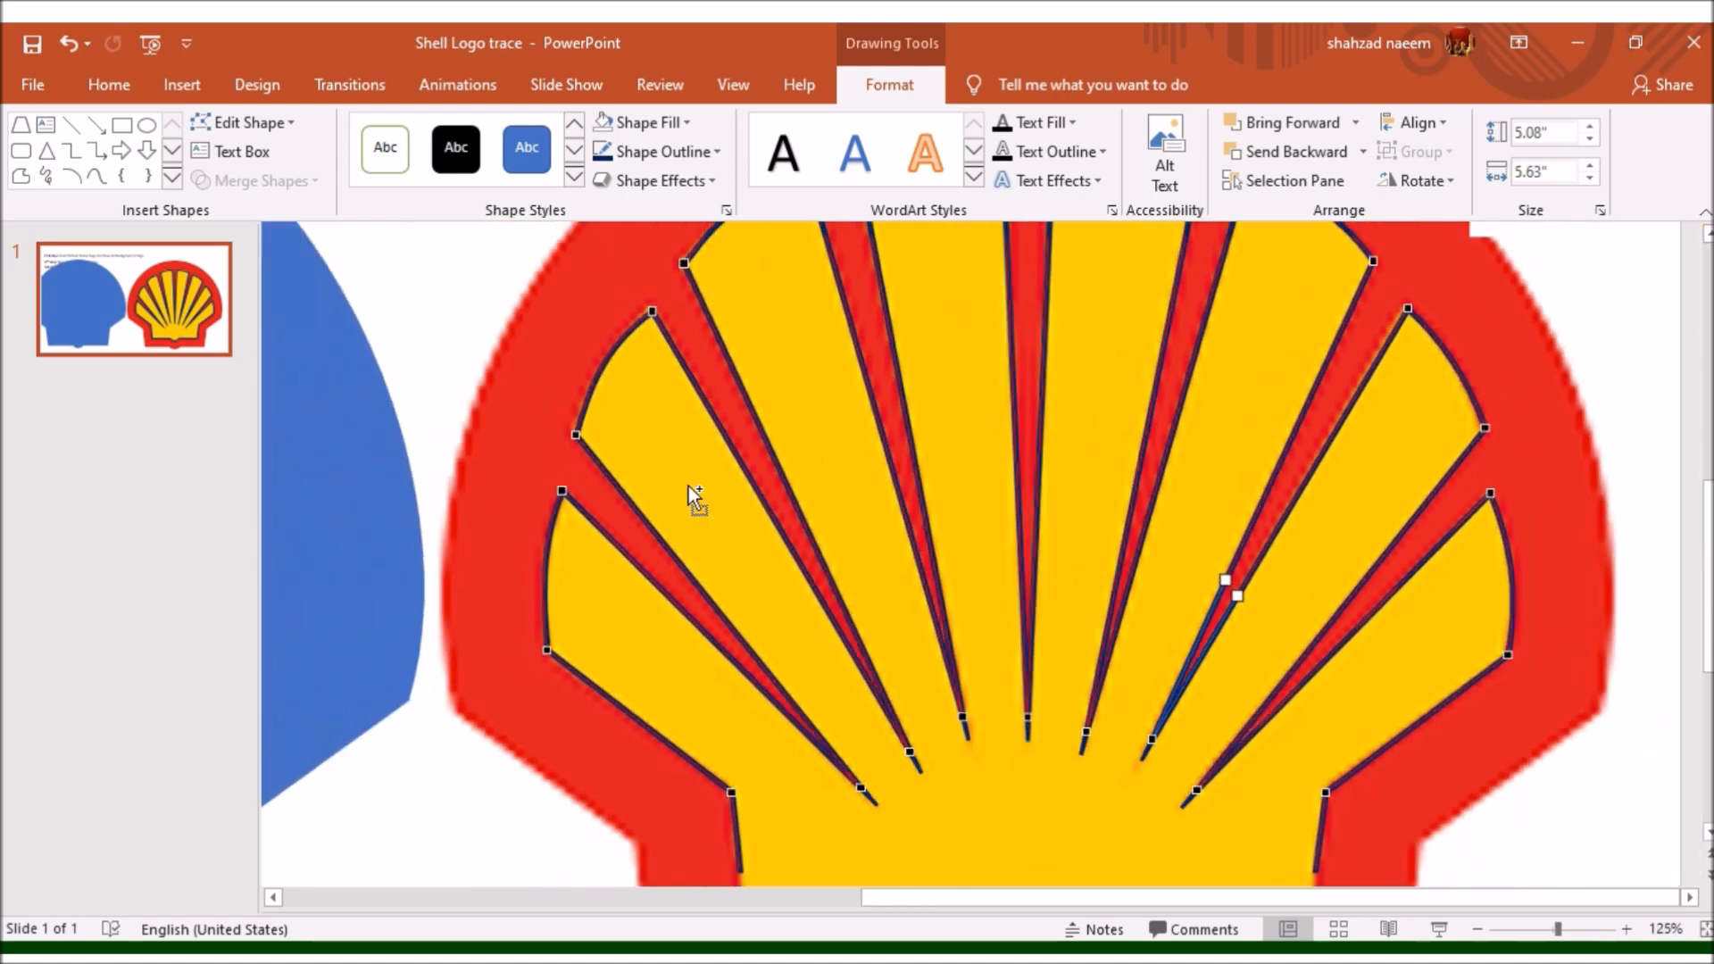
ctrl+scroll(687, 484, down, 2)
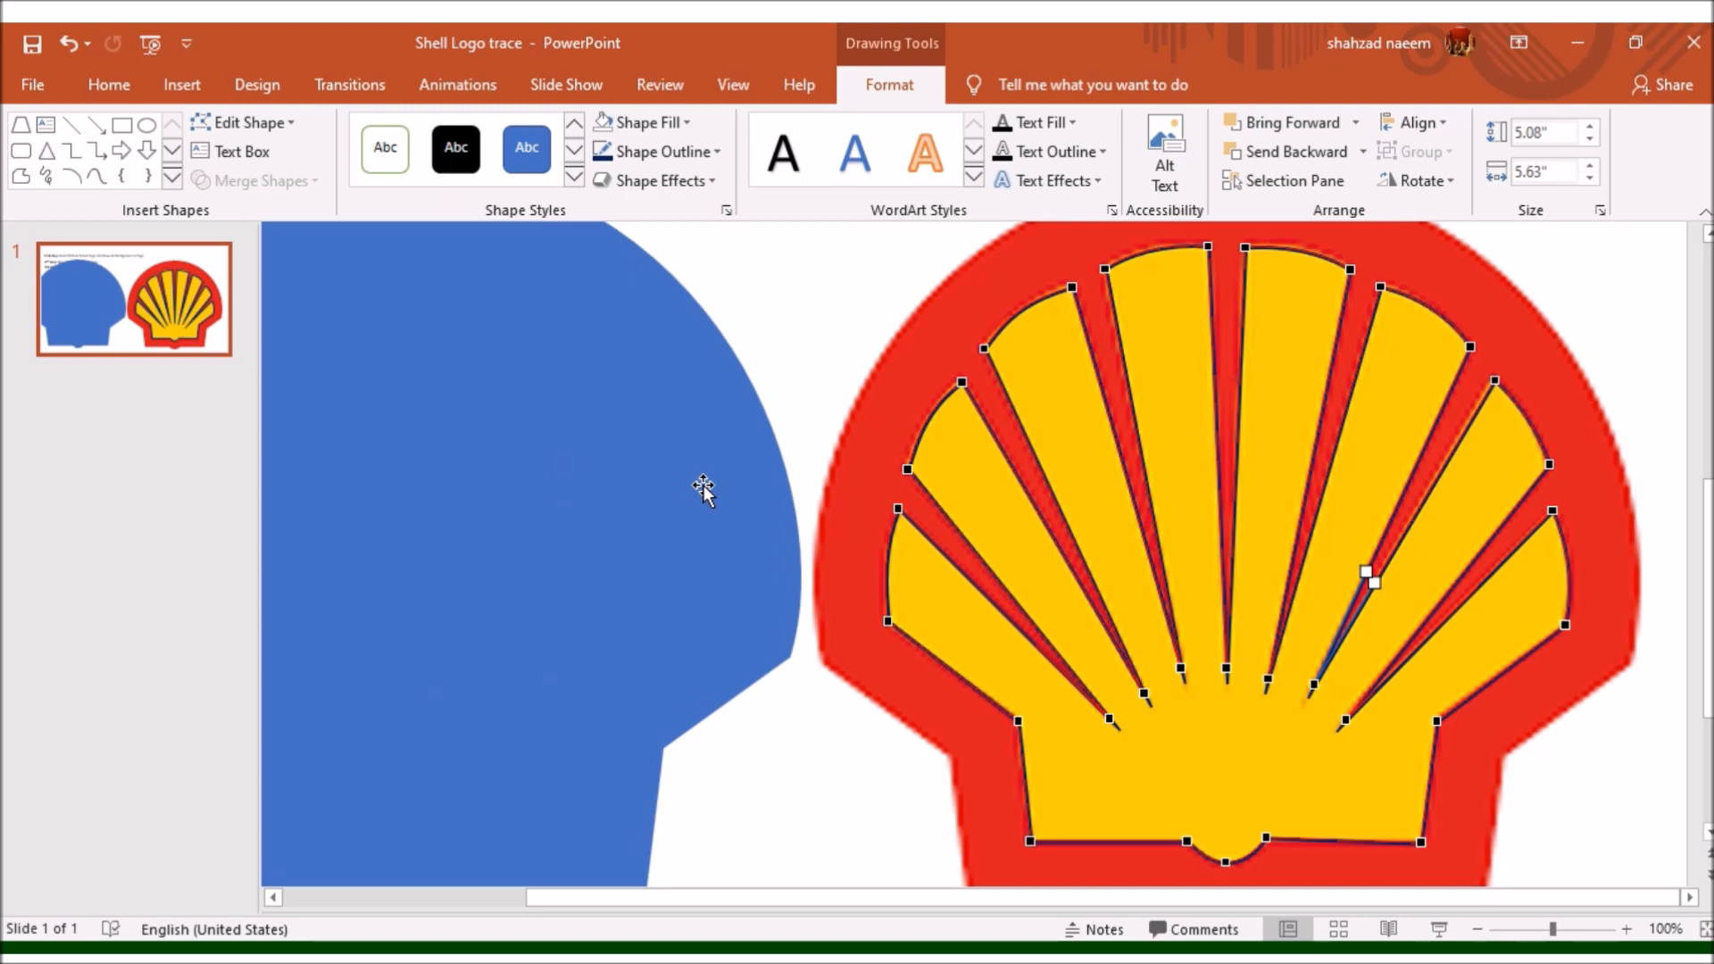
ctrl+scroll(1500, 625, up, 6)
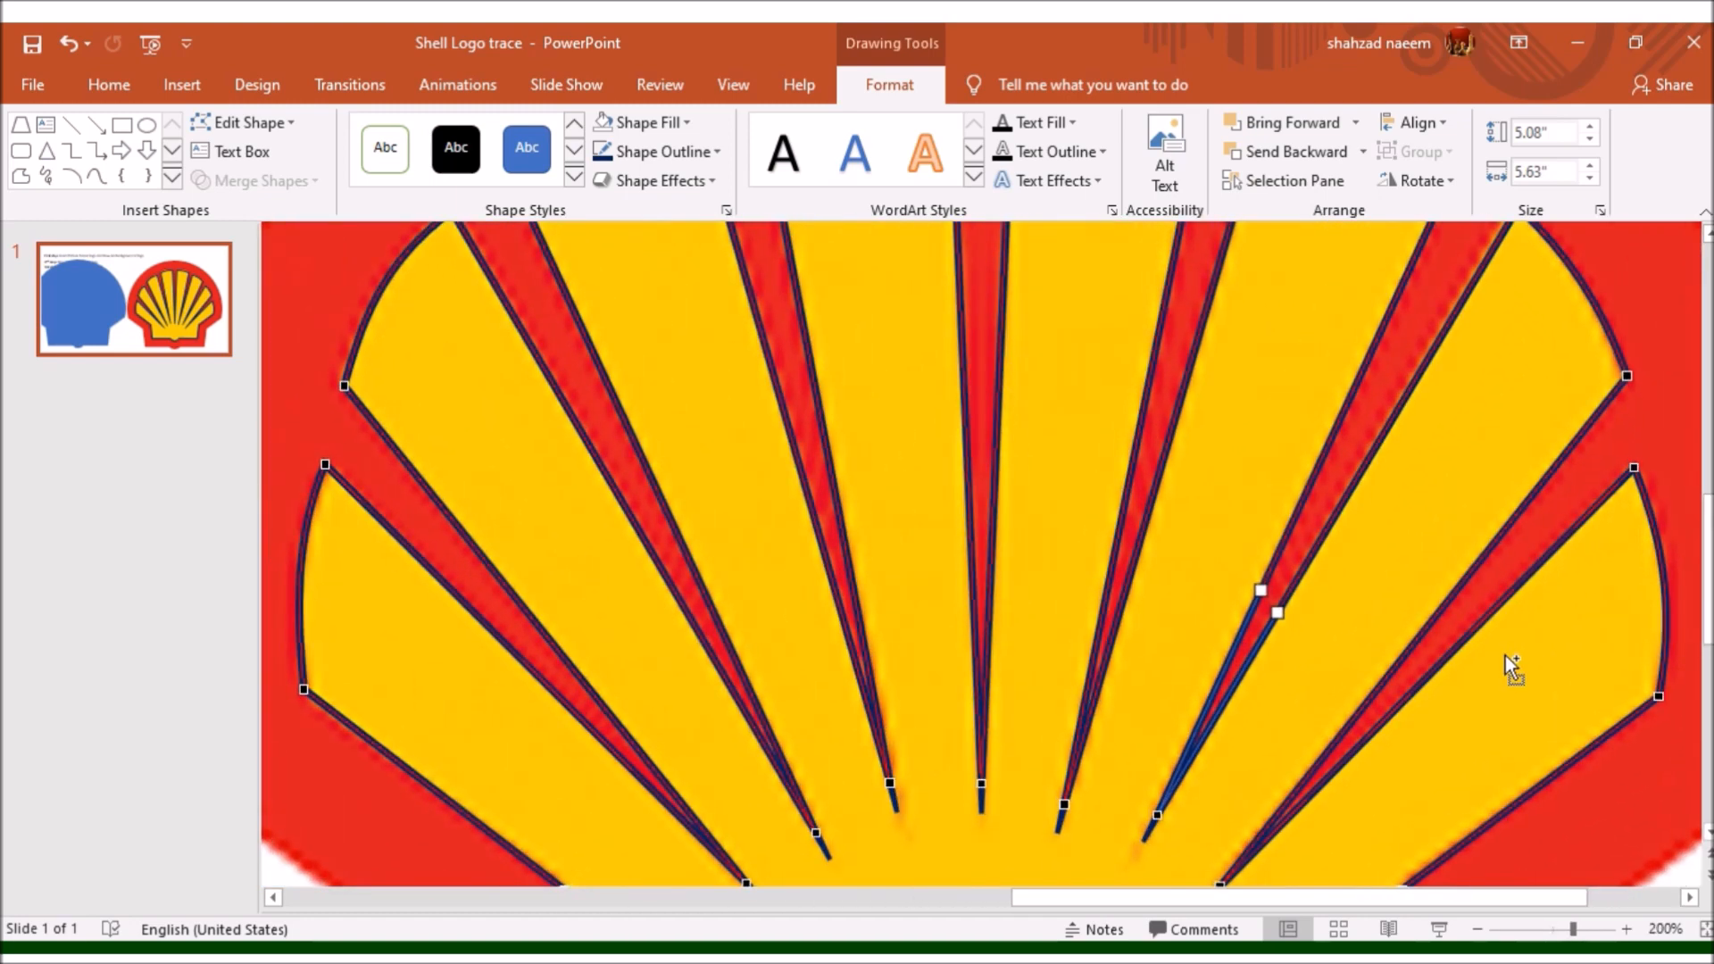
ctrl+scroll(1189, 480, down, 6)
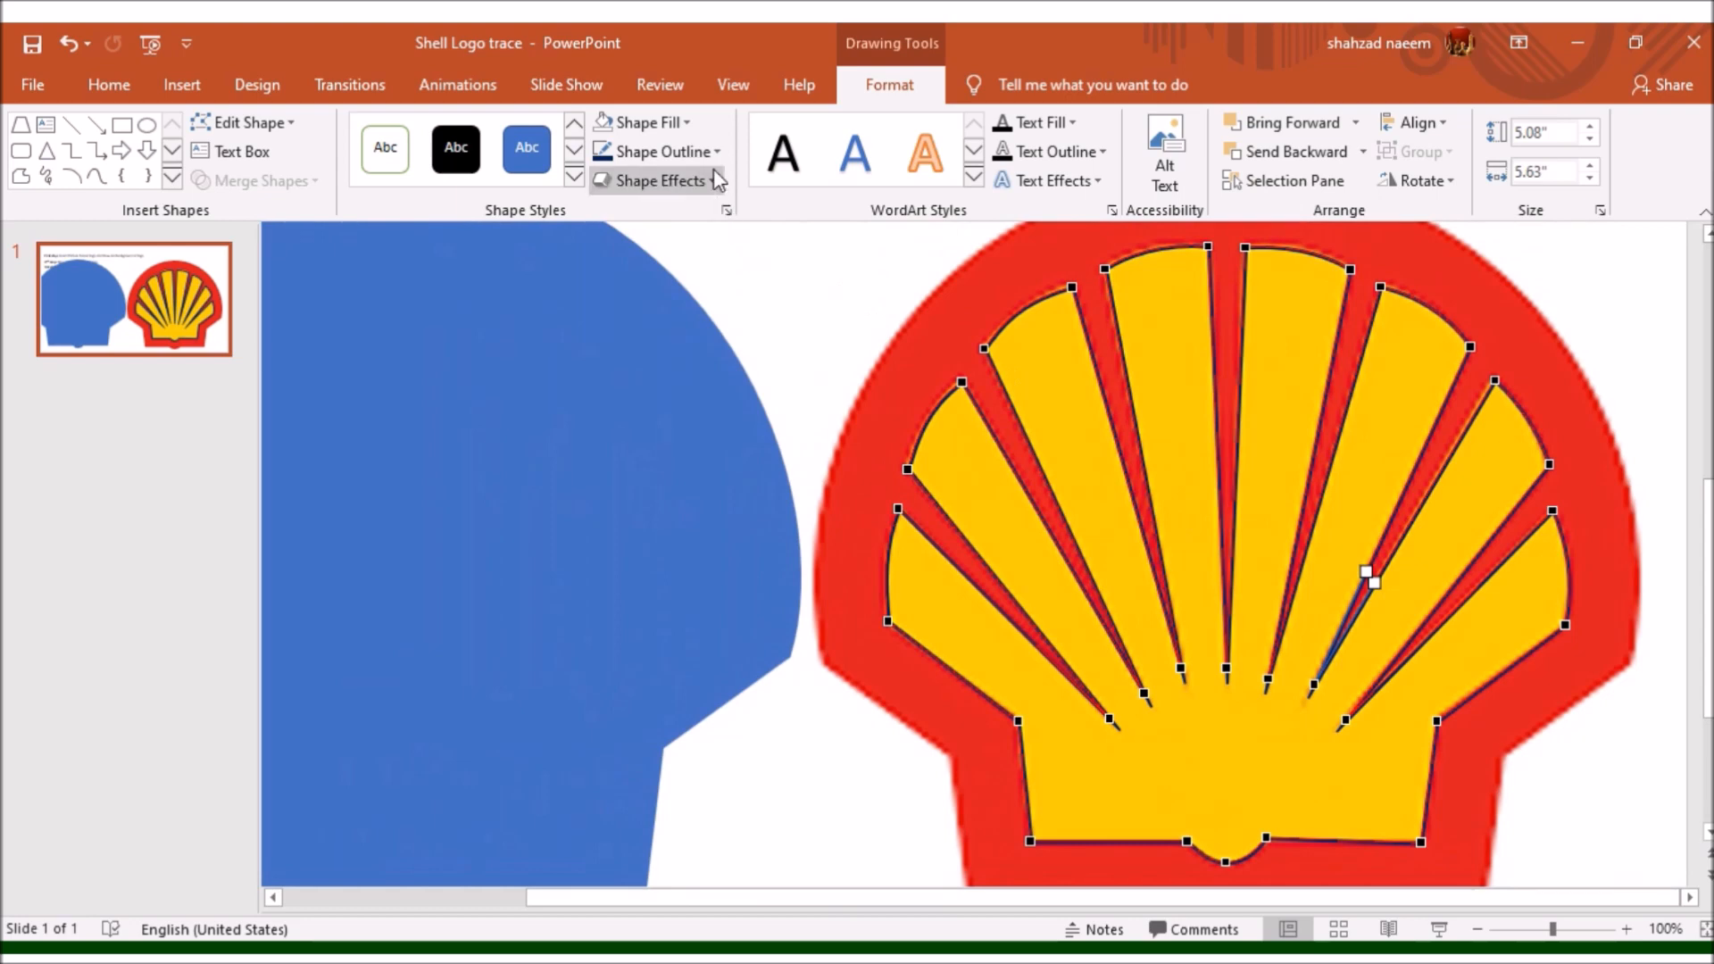
click(717, 154)
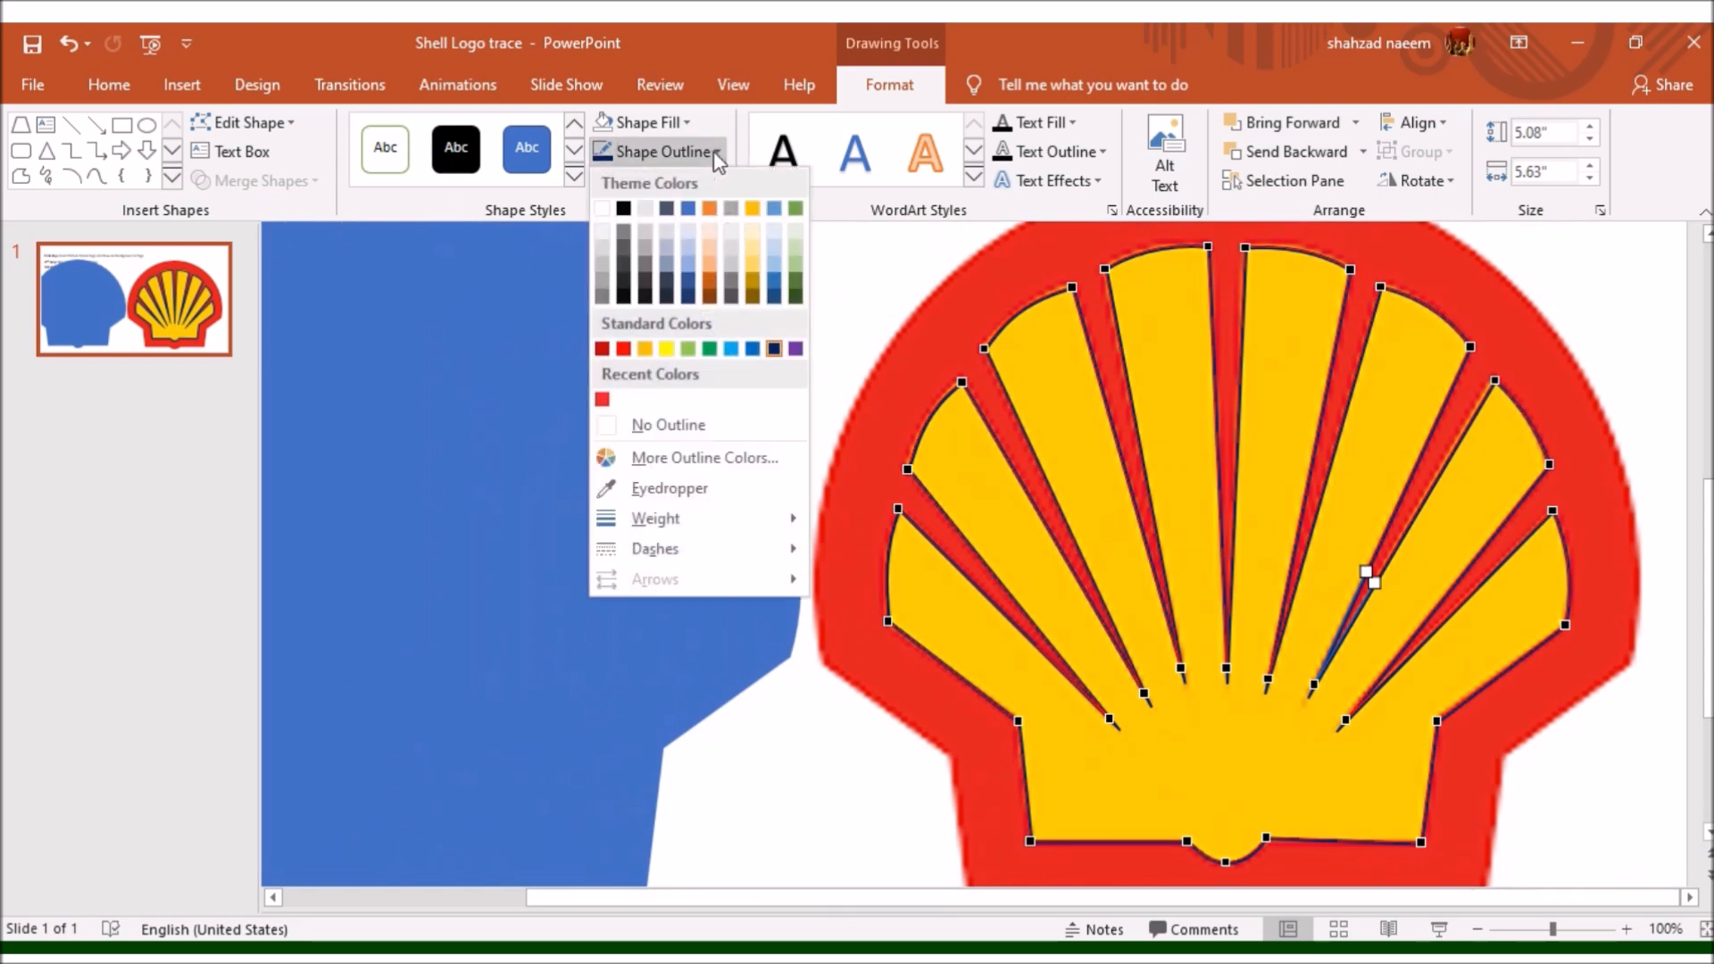
click(687, 431)
click(674, 123)
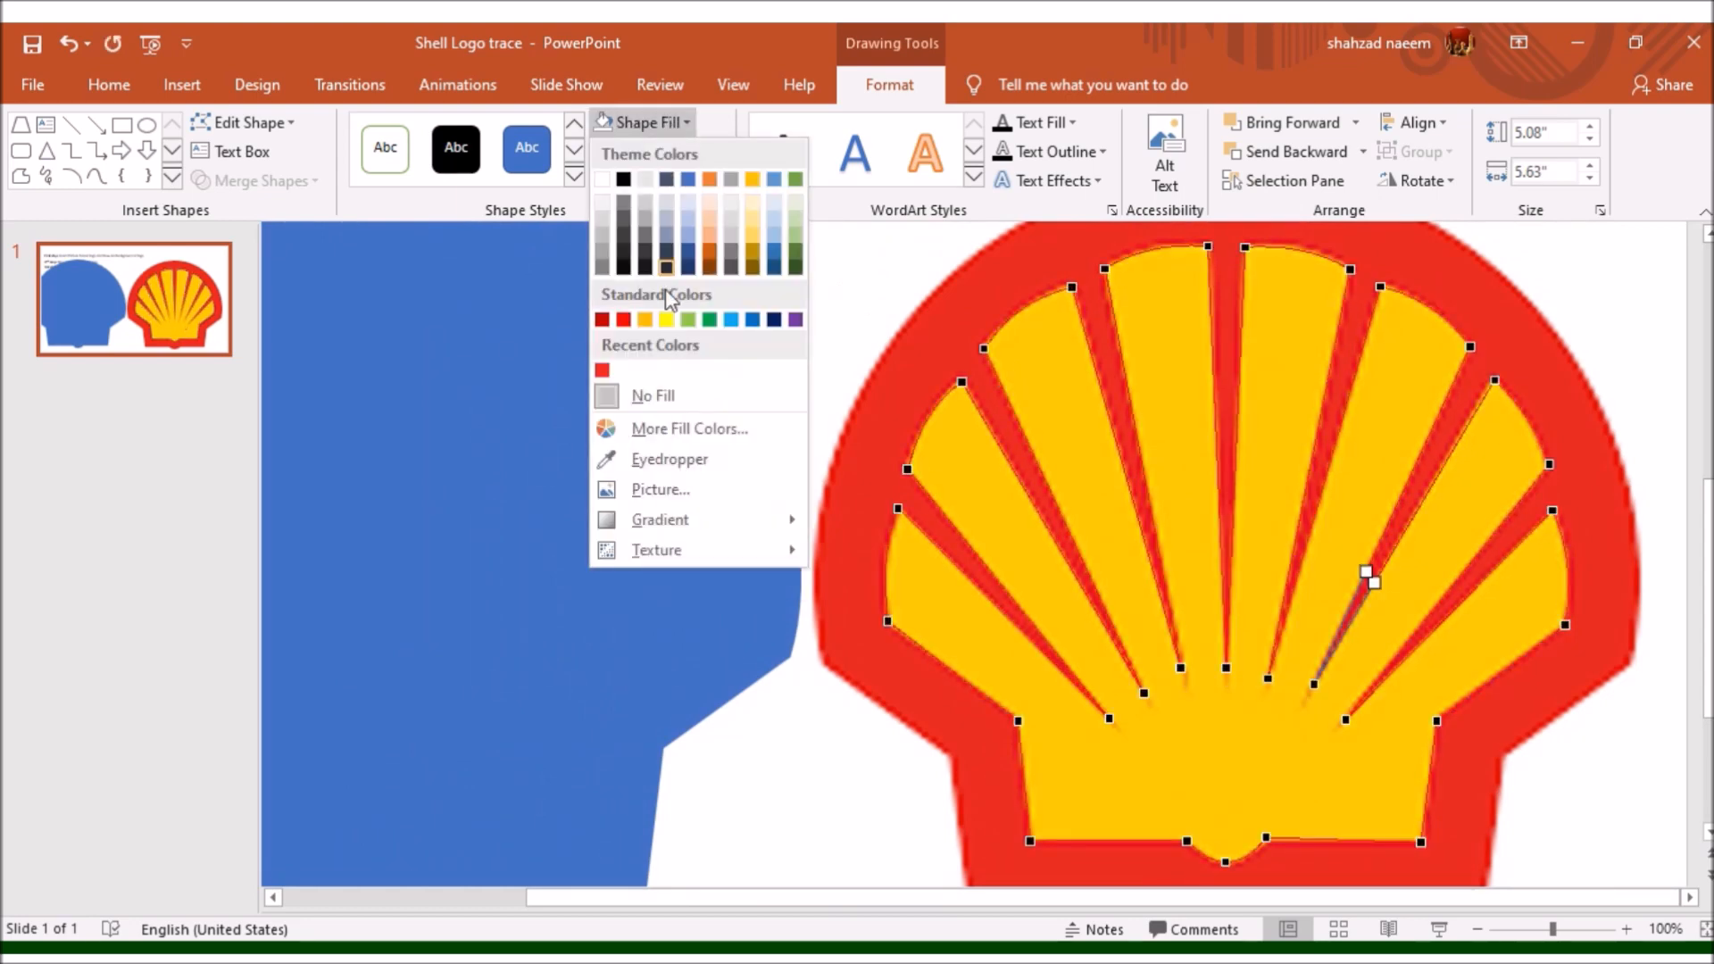
click(668, 320)
- Select the blue background shape together with the yellow shell and align both with Align Center
ctrl+scroll(857, 424, down, 4)
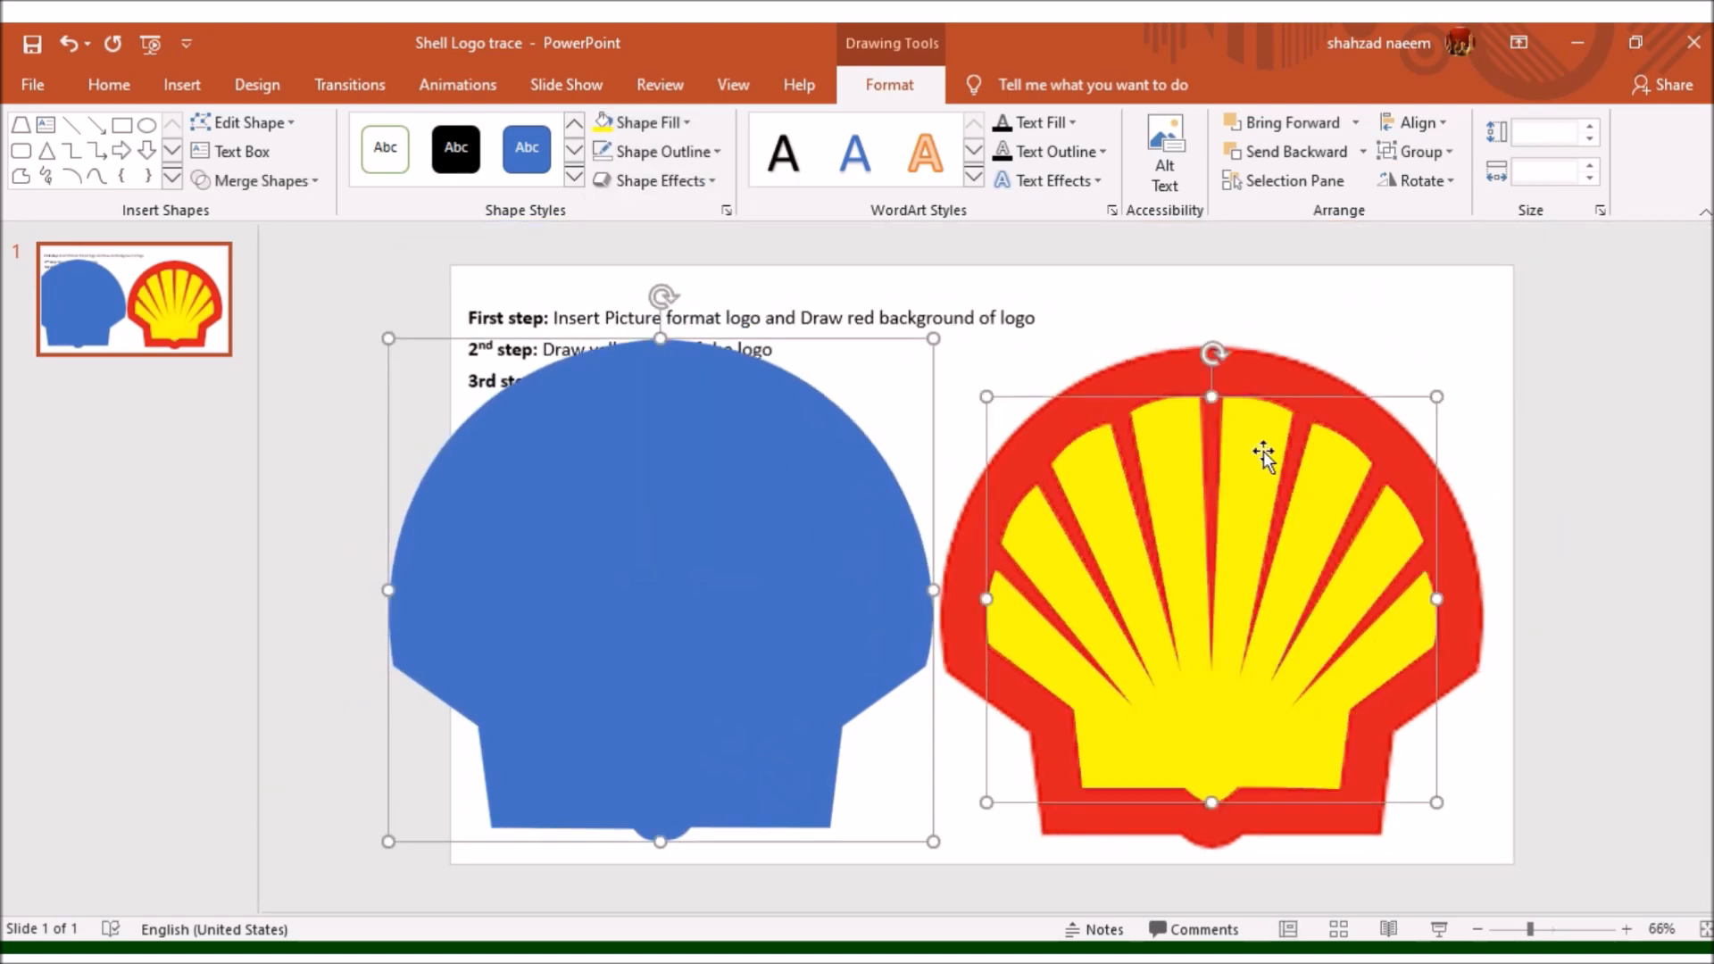
click(1420, 123)
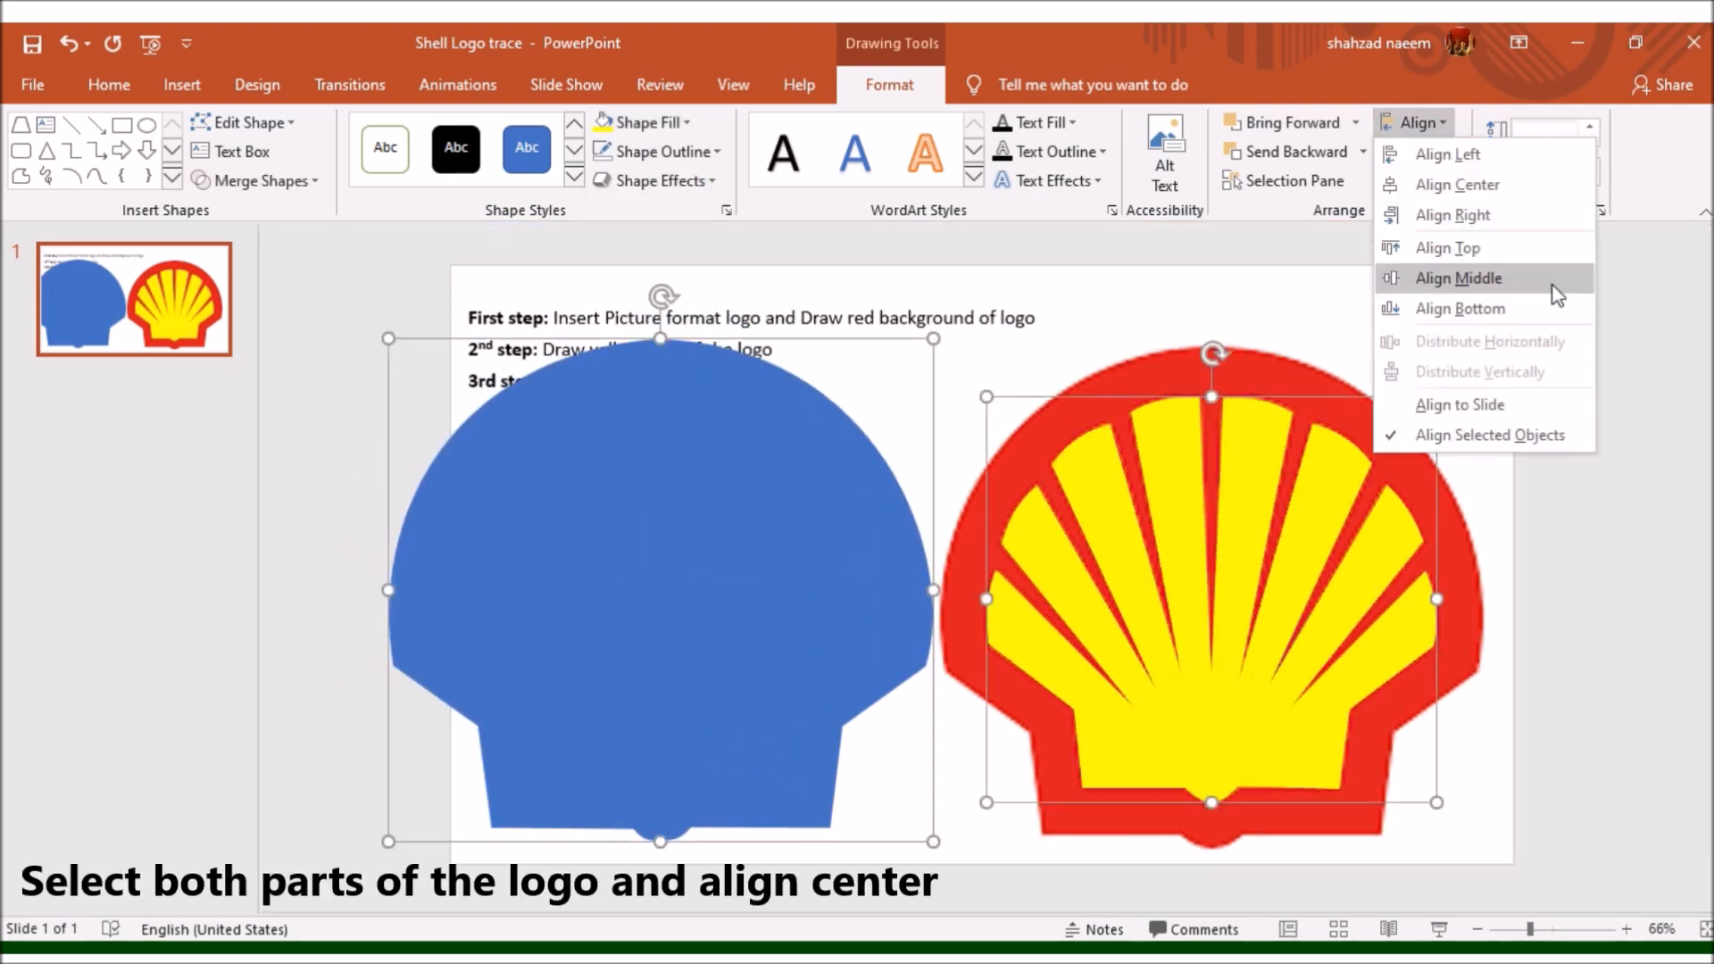
click(1524, 190)
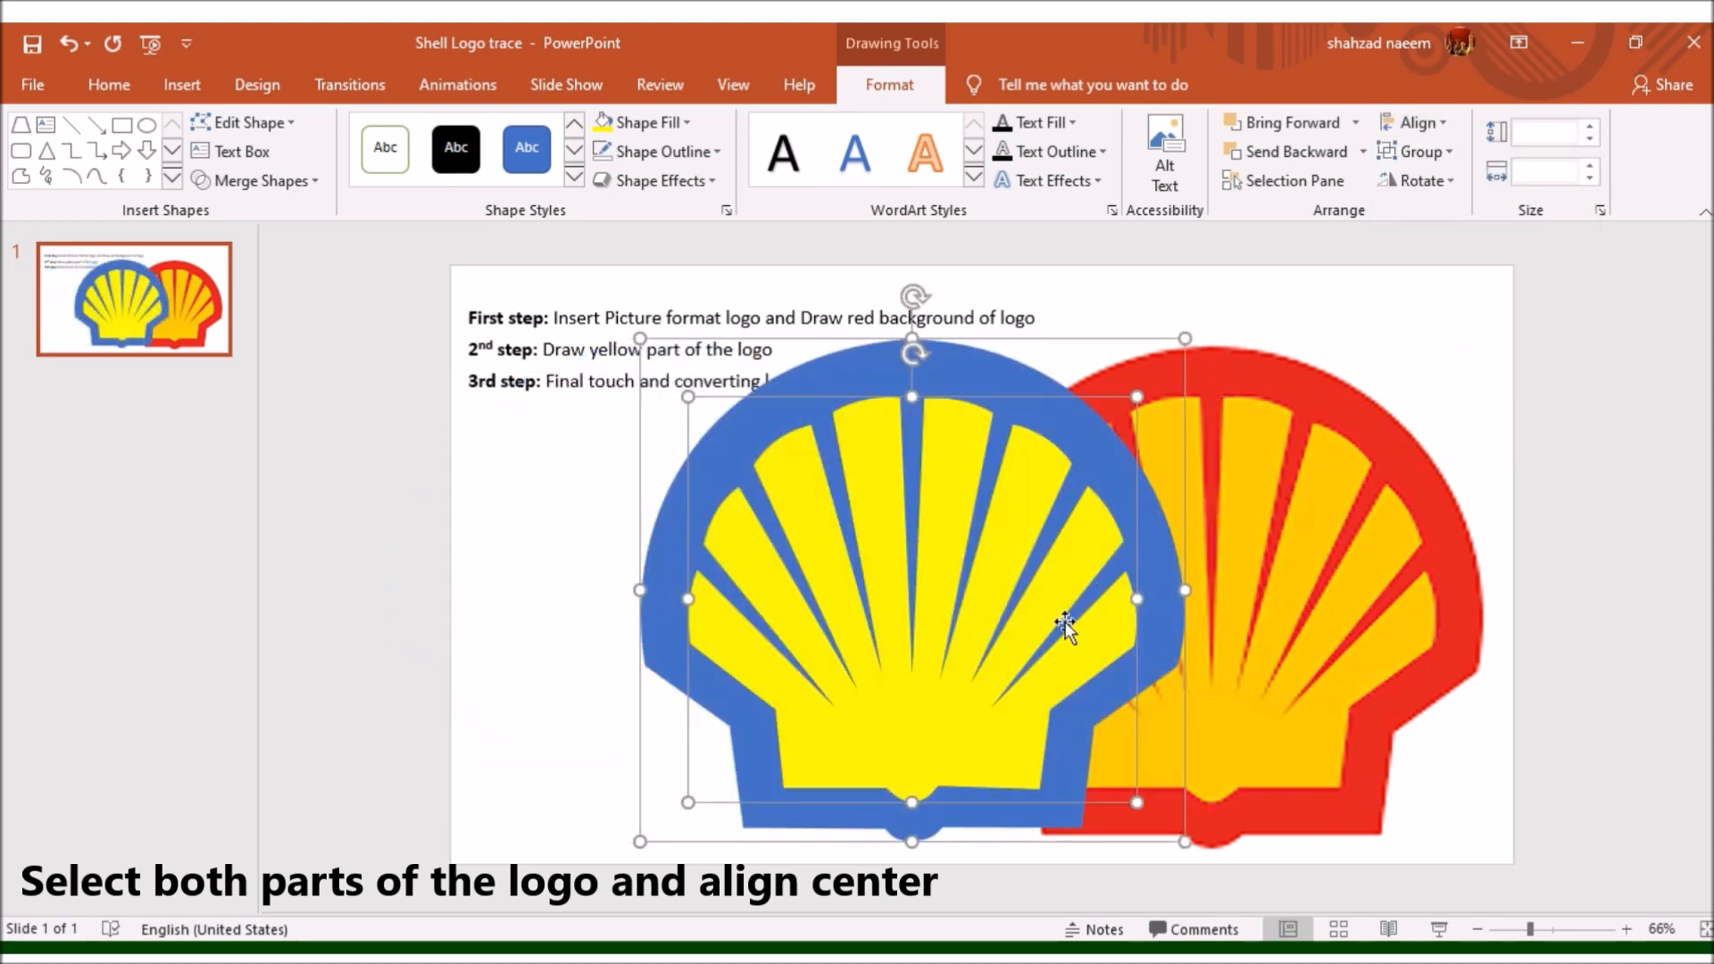
click(1503, 470)
- Recolour the yellow shell's fill with the Eyedropper, sampling the yellow of the reference logo picture
click(956, 491)
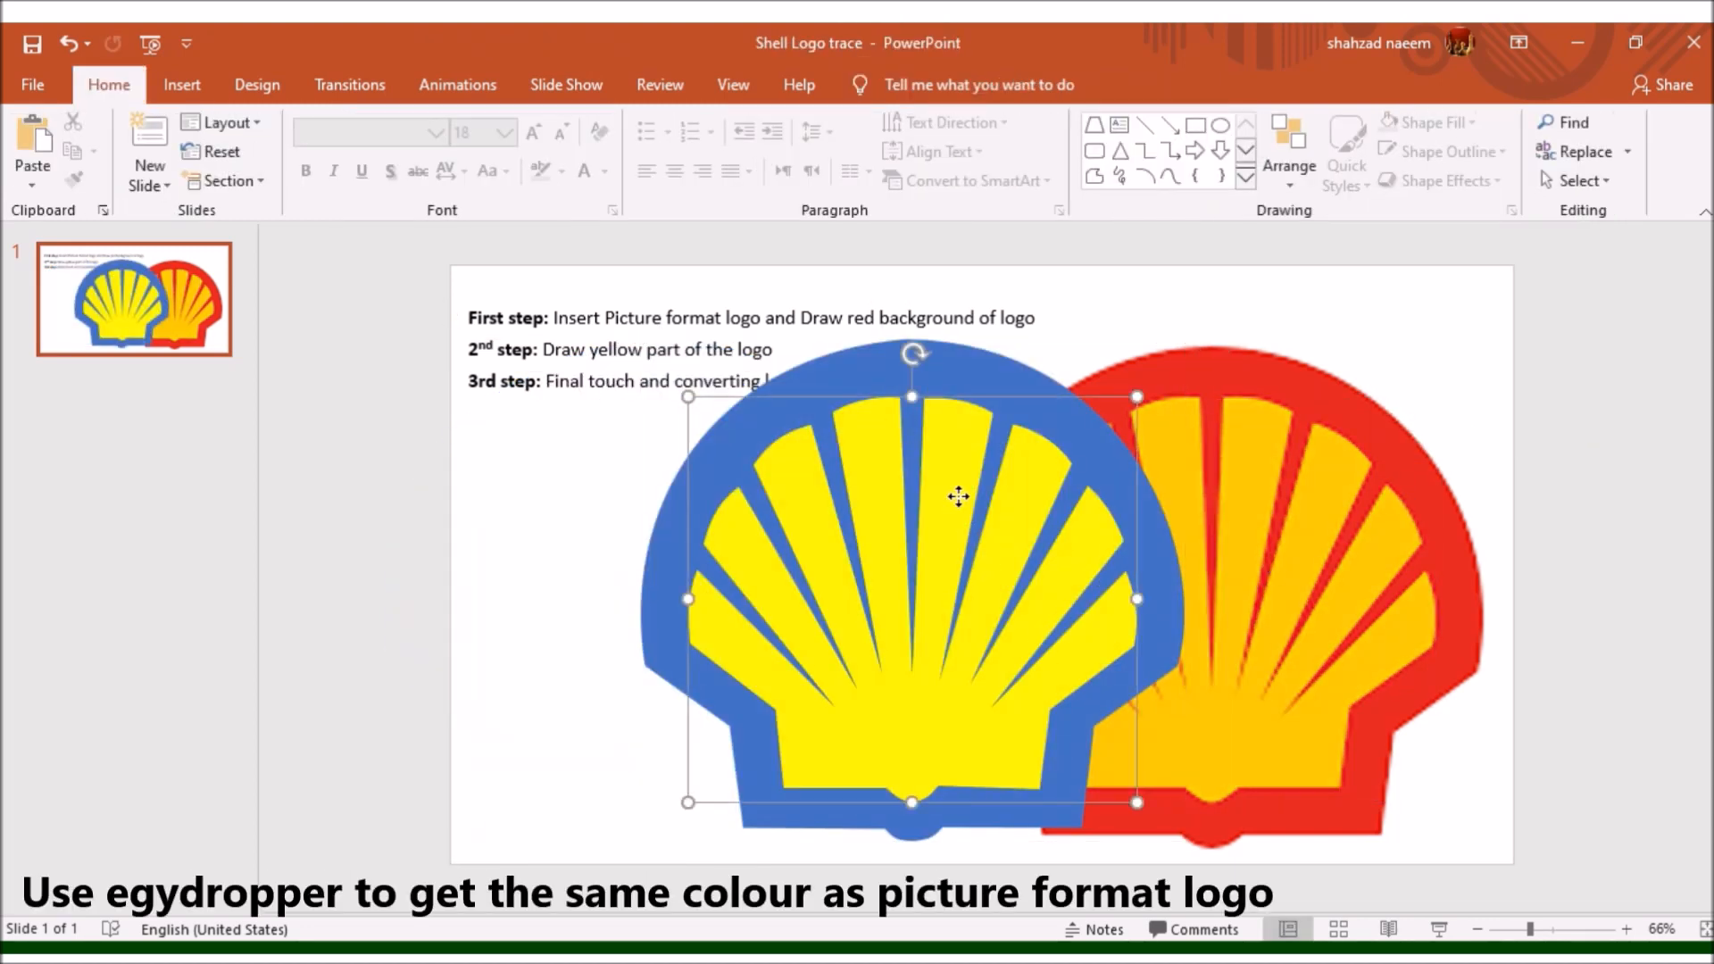
click(889, 84)
click(675, 154)
click(668, 123)
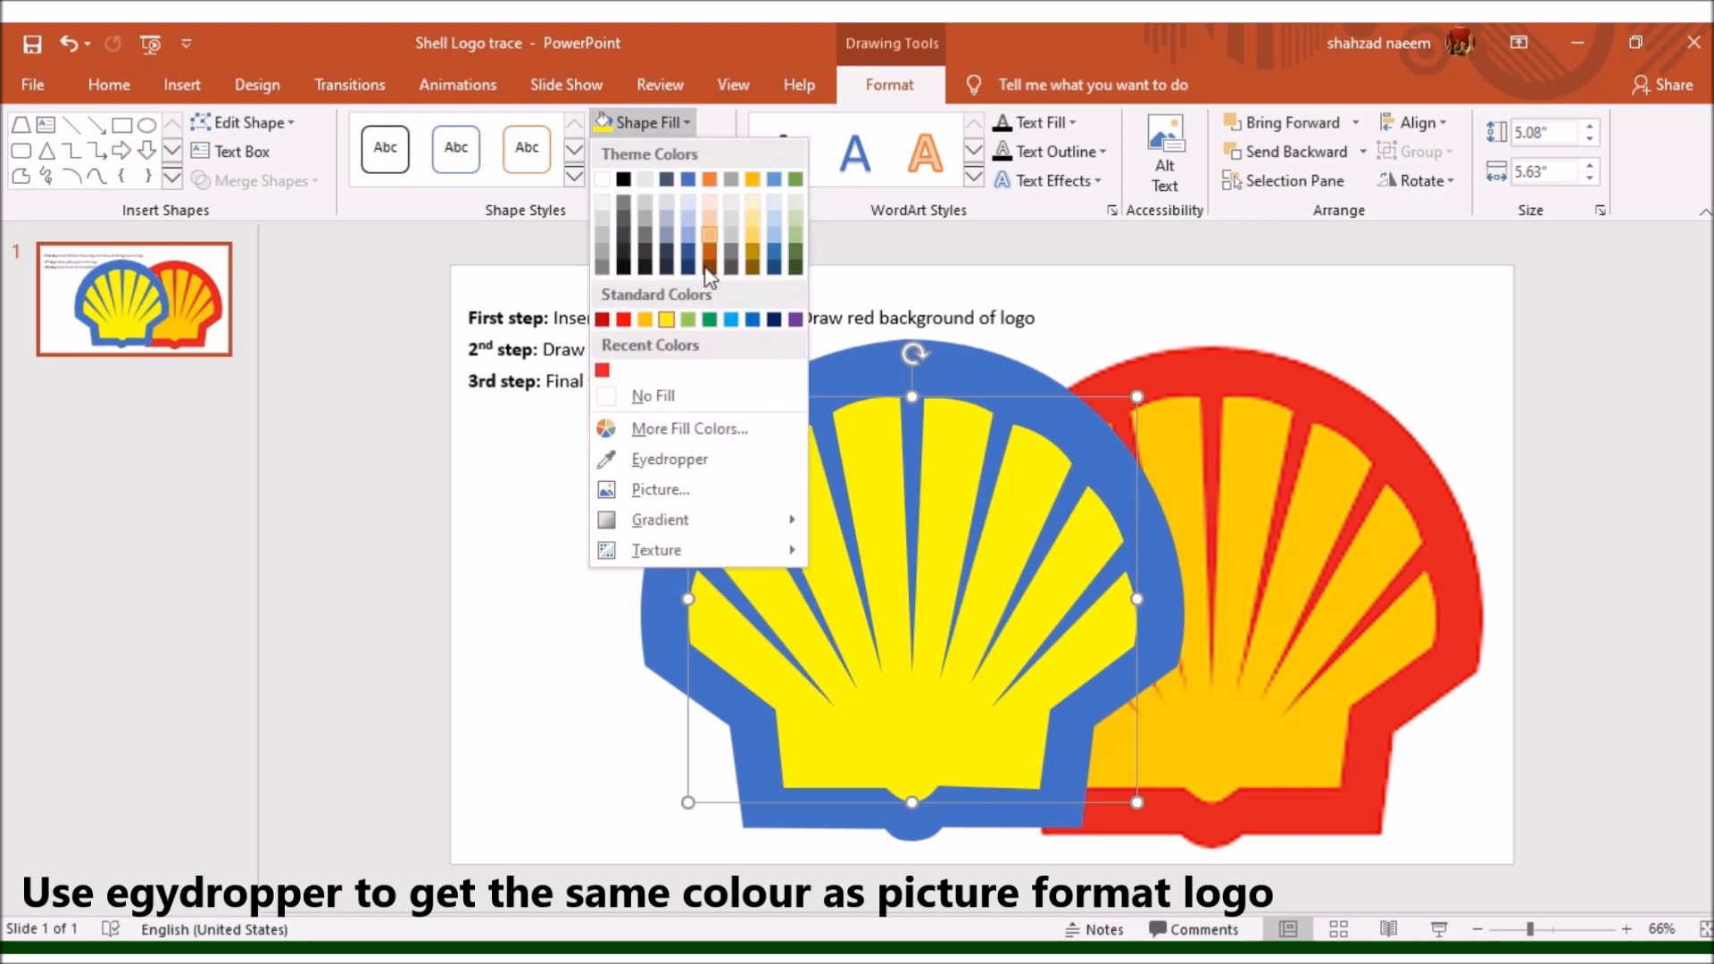
click(708, 473)
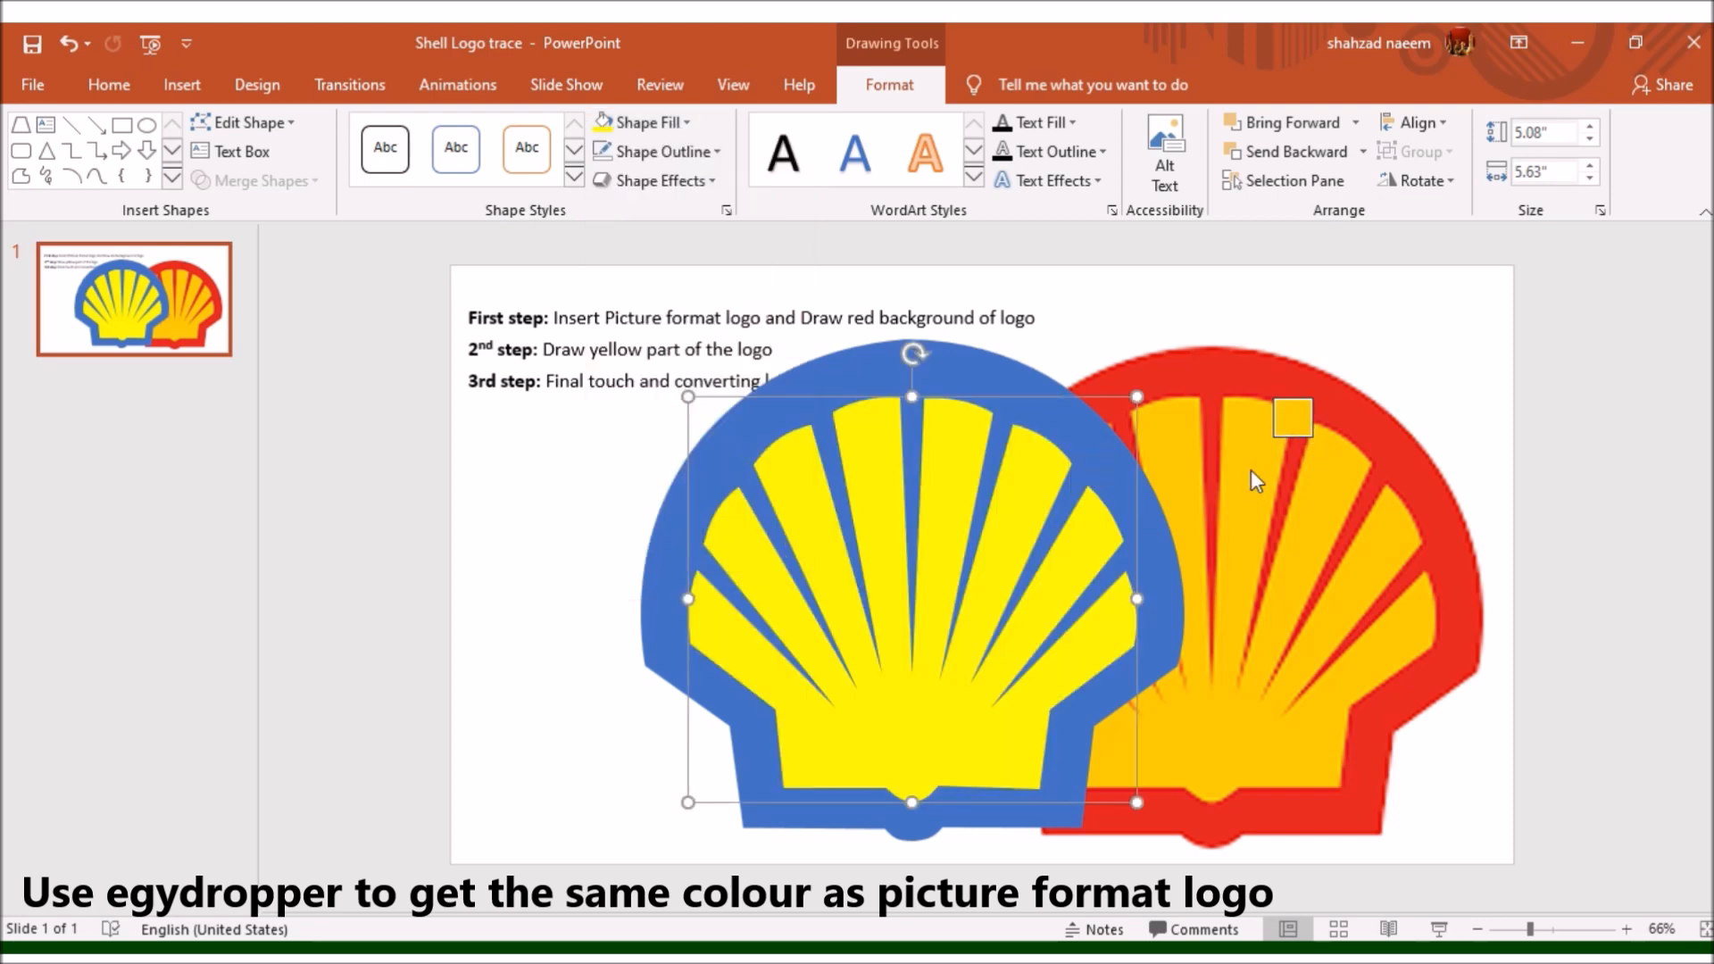